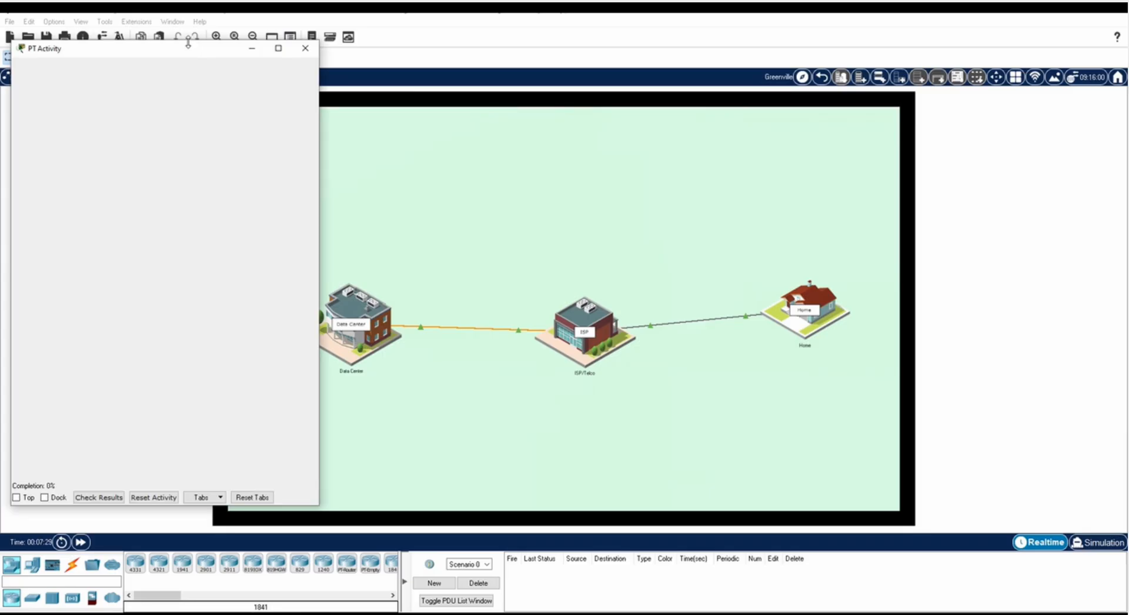
Shrink the activity progress window, keep it on top, and move it down above the device bar.
left_click_drag(187, 44, 177, 475)
left_click(15, 499)
left_click_drag(73, 475, 69, 562)
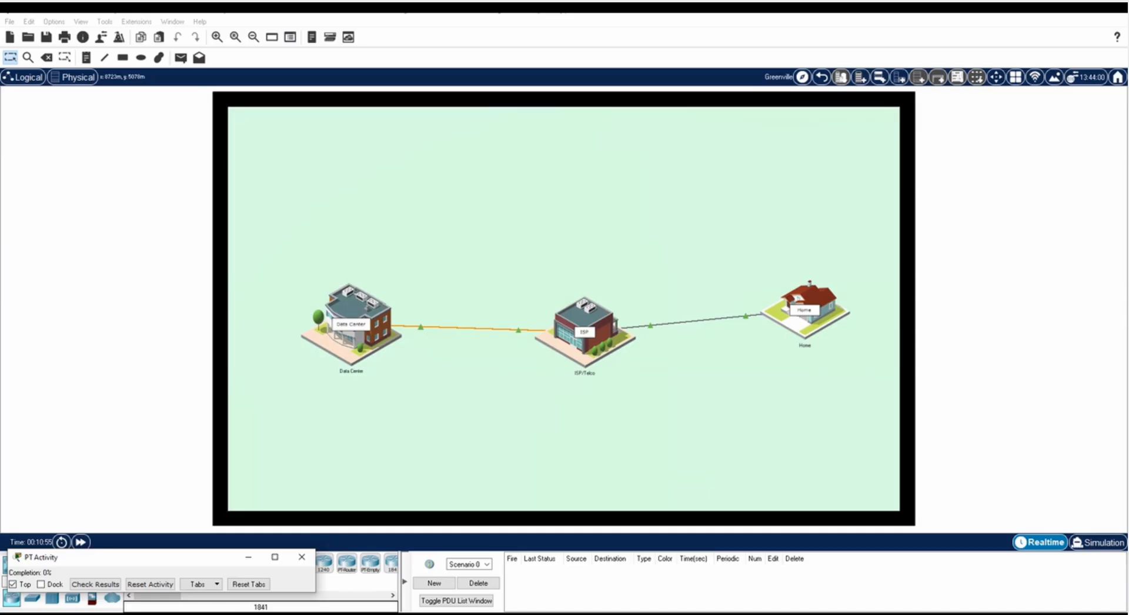
Open the web browser on the Home Office PC inside the Home building.
left_click(785, 329)
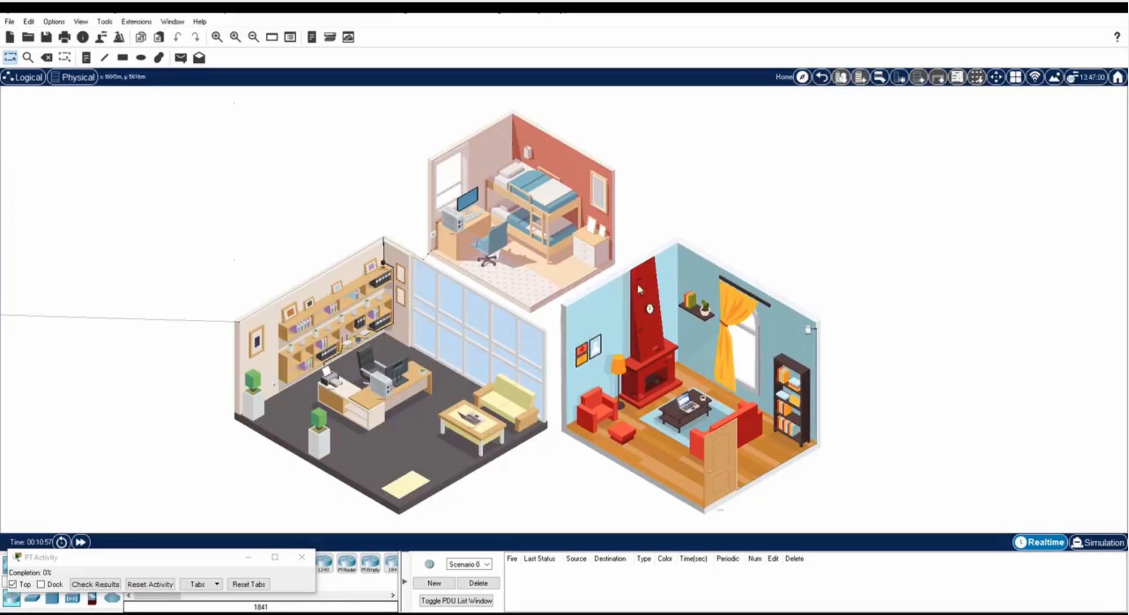
left_click(379, 393)
left_click(452, 130)
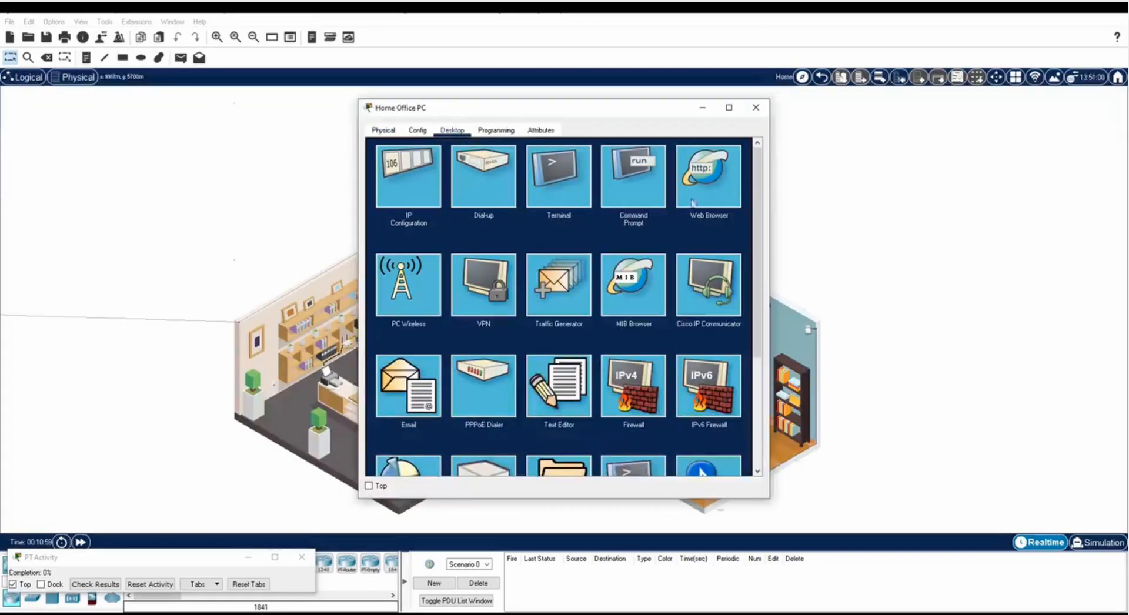
left_click(705, 195)
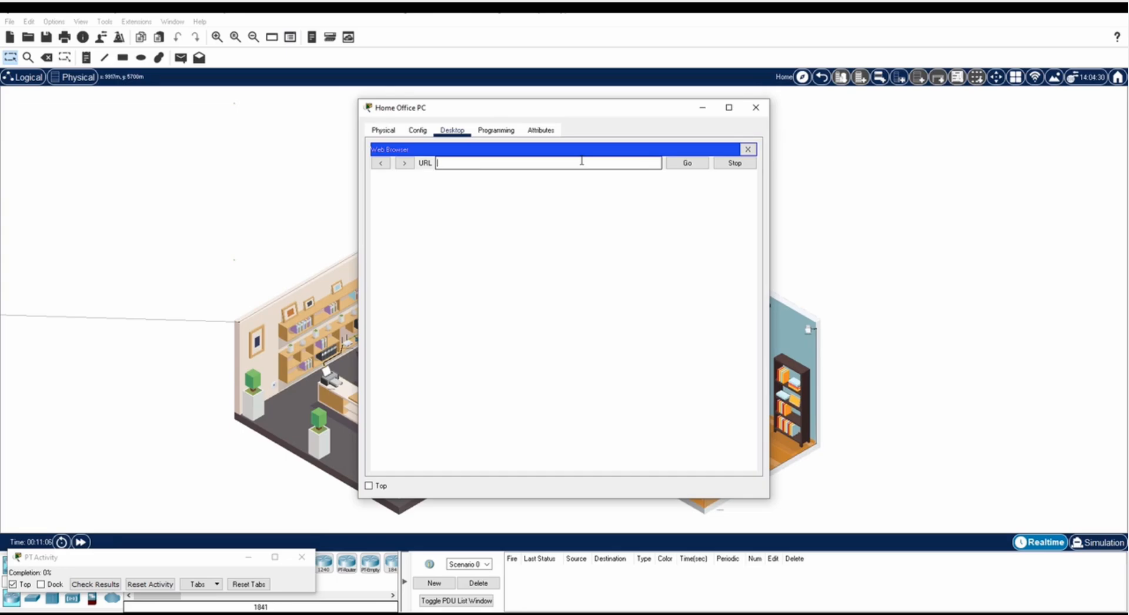
type("http://192.168.0.1")
key("Return")
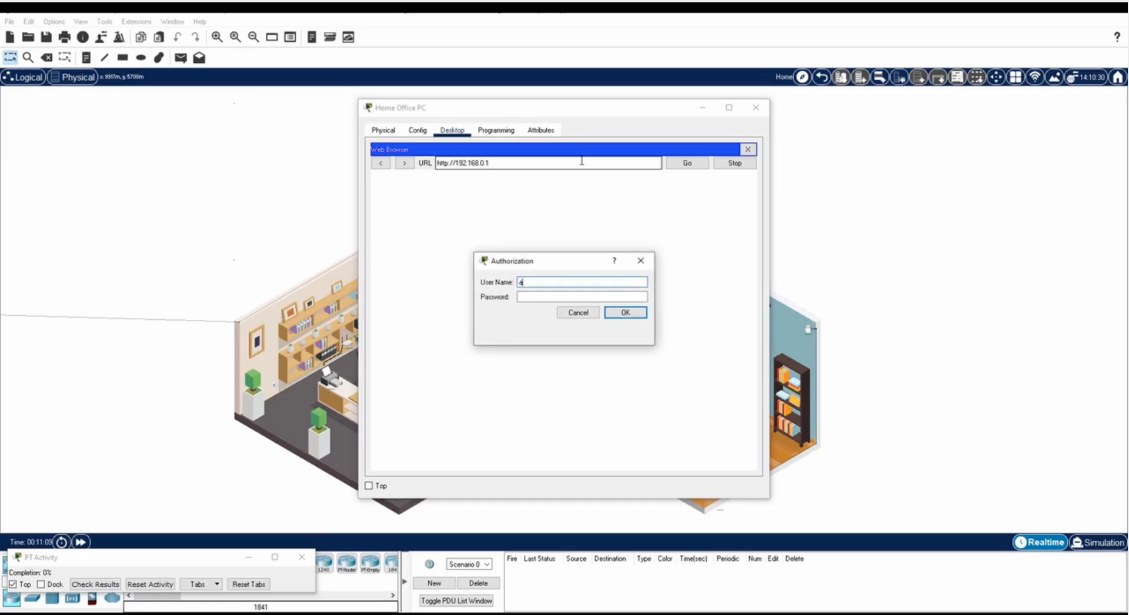
type("admin")
key("Tab")
type("admin")
key("Return")
left_click_drag(412, 107, 288, 45)
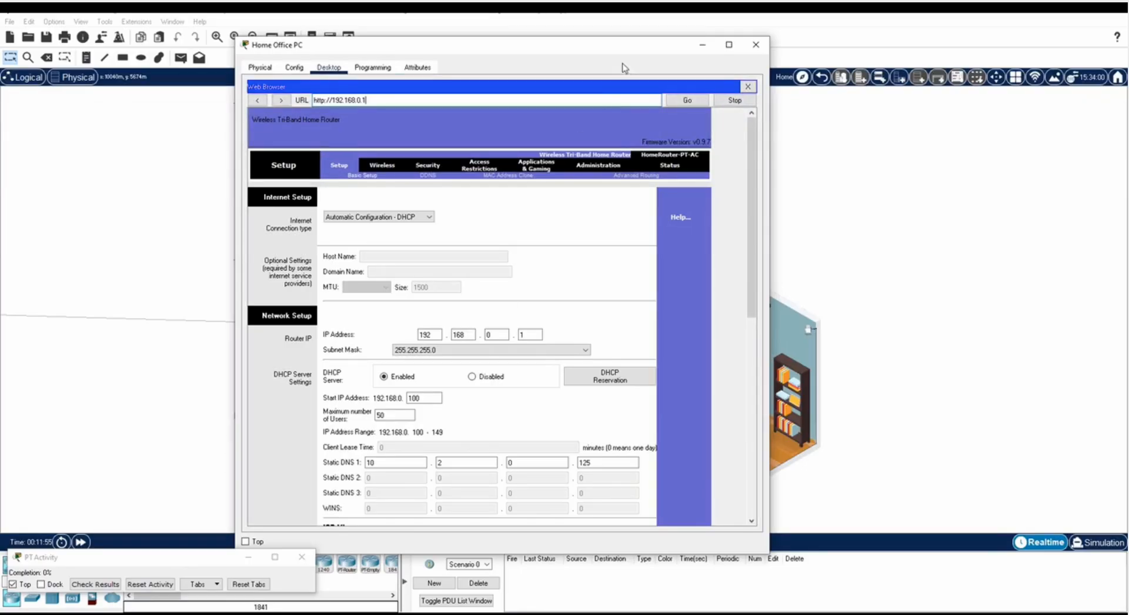
Paste the new longer password into Router Password and Re-enter on Administration > Management.
left_click(596, 170)
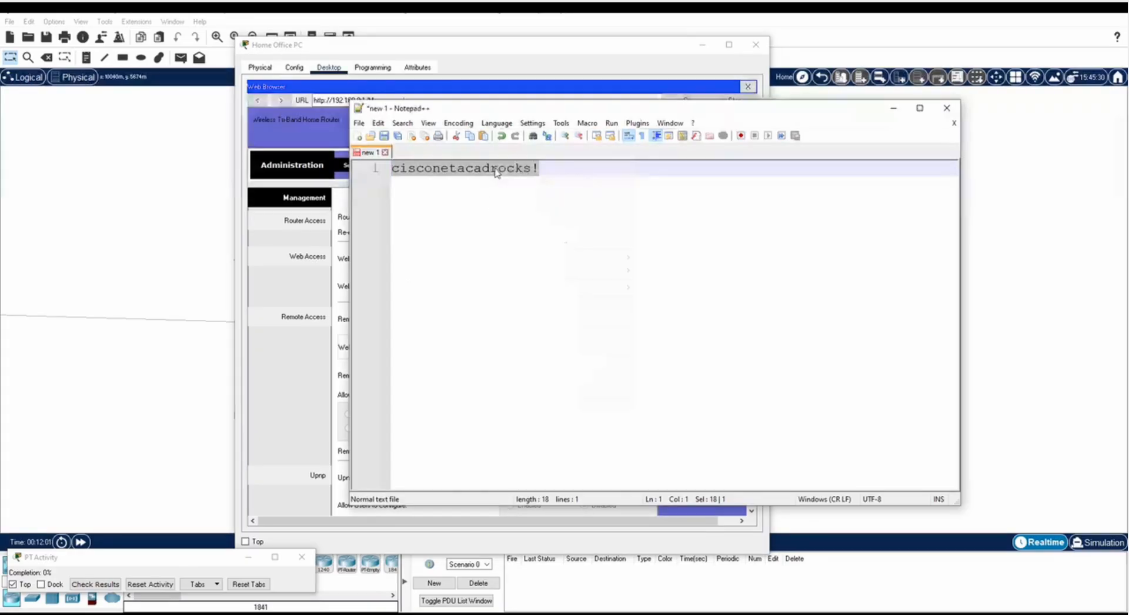
right_click(494, 169)
left_click(518, 190)
left_click(499, 57)
double_click(525, 218)
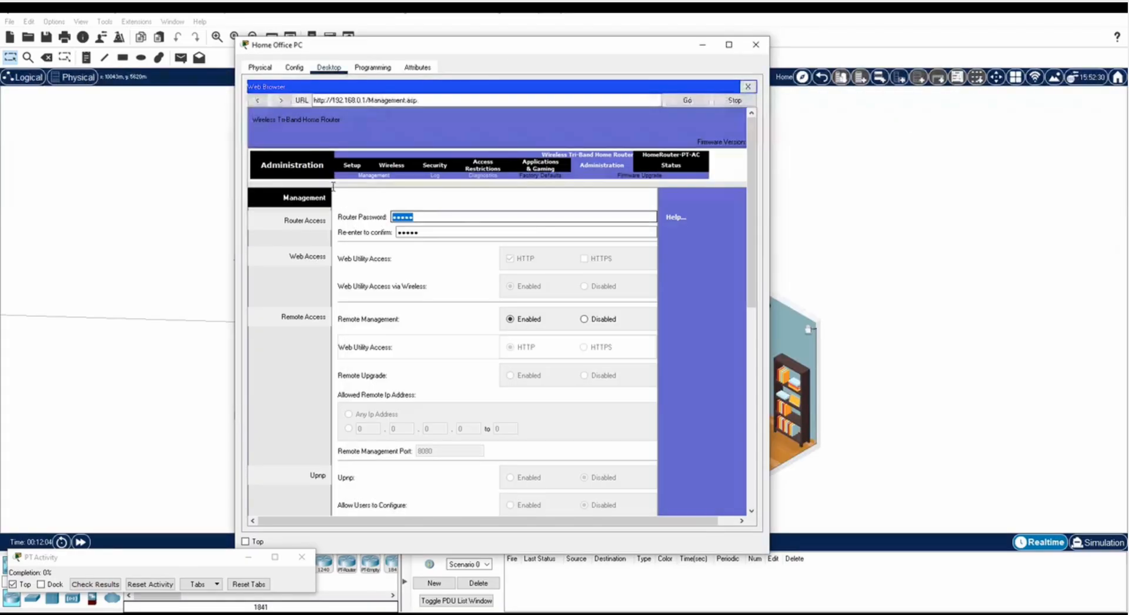
key("ctrl+v")
double_click(448, 232)
key("ctrl+v")
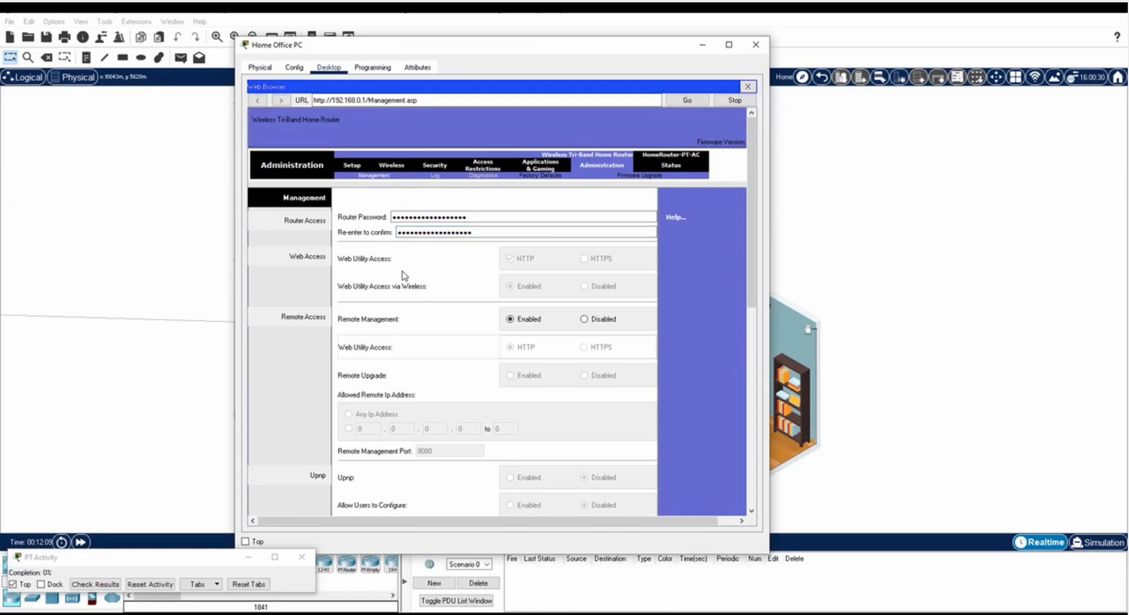
Save the new router password and sign back in with the admin credentials.
scroll(459, 382, "down", 10)
left_click(516, 496)
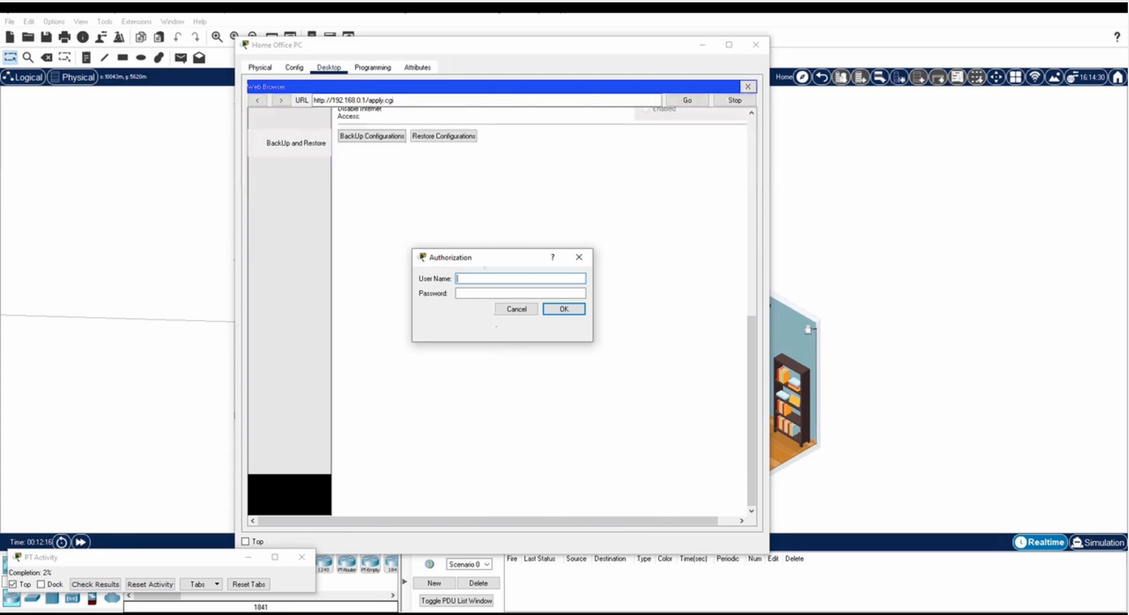
type("admin")
key("Tab")
type("admin")
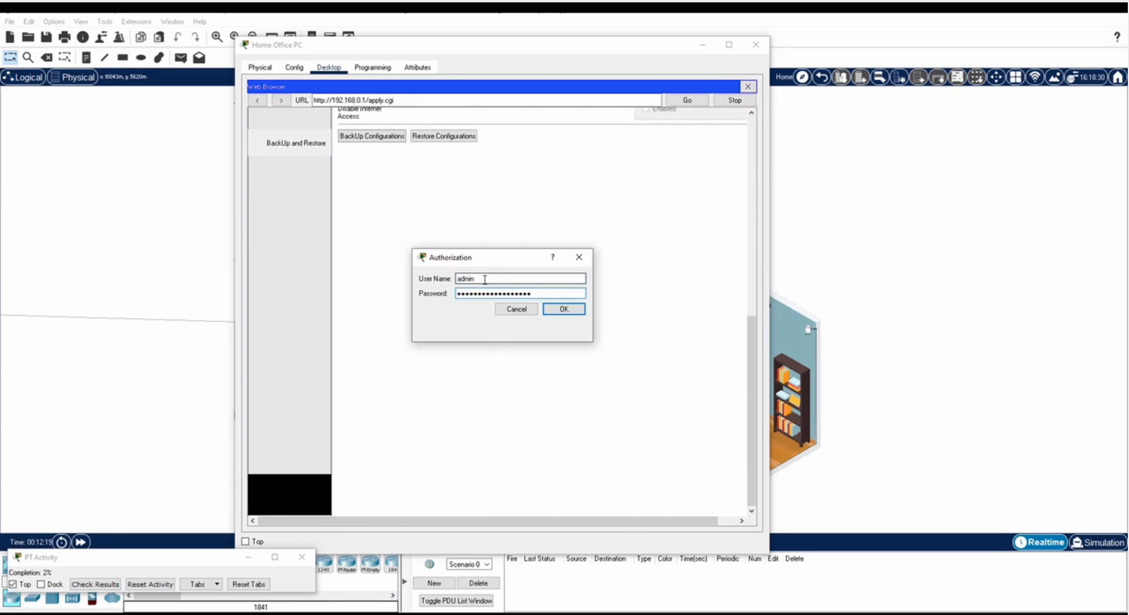
left_click(563, 309)
left_click(499, 150)
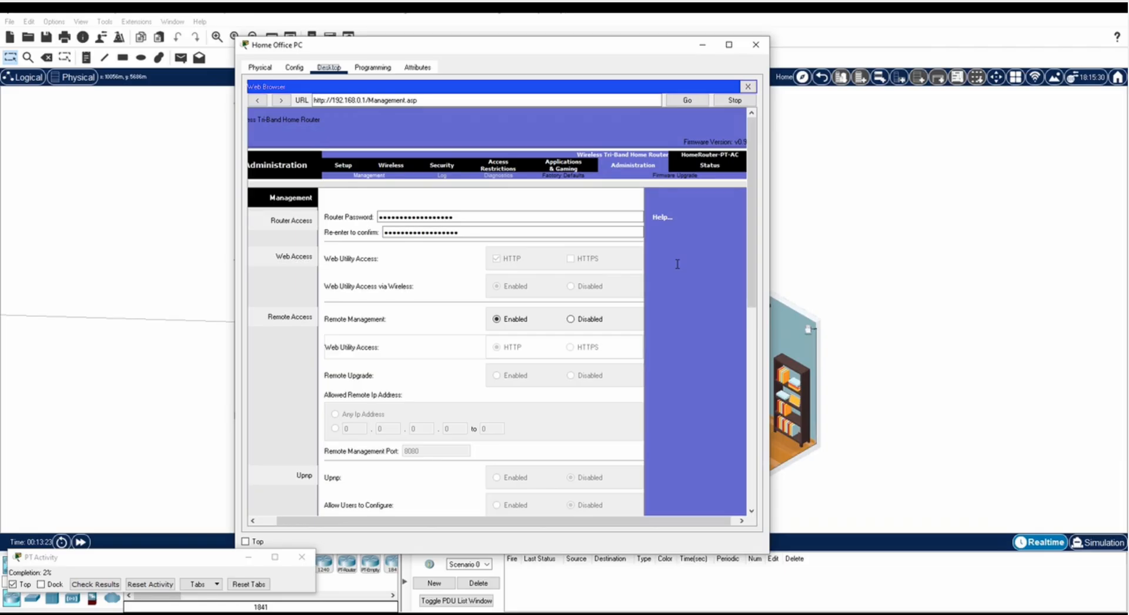
Set the router's Remote Management to Disabled and save the settings.
left_click(578, 321)
scroll(705, 381, "down", 10)
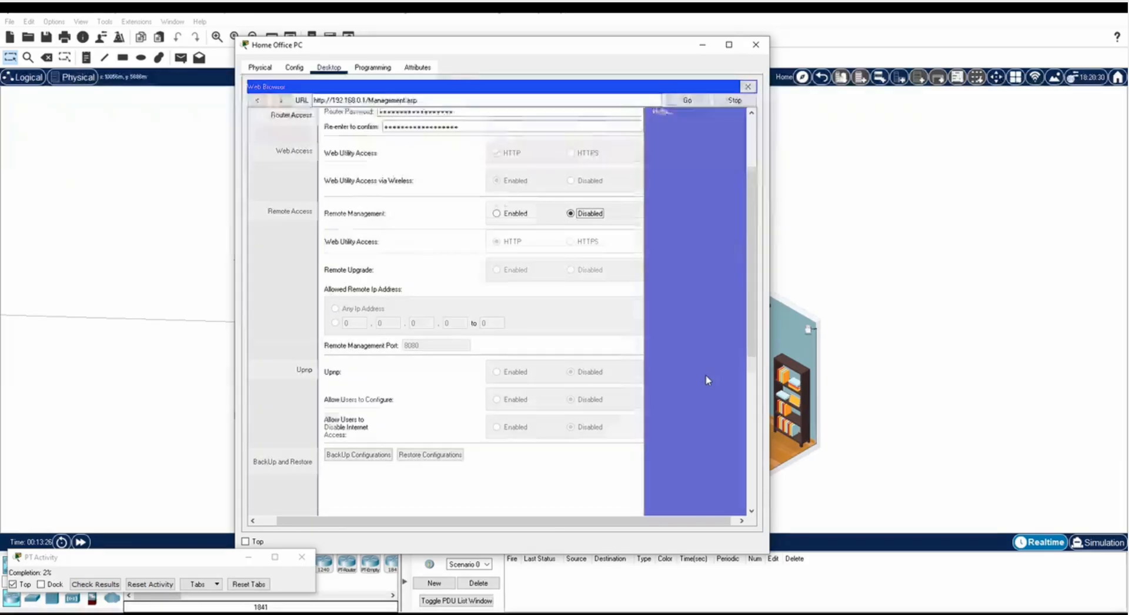
left_click(517, 497)
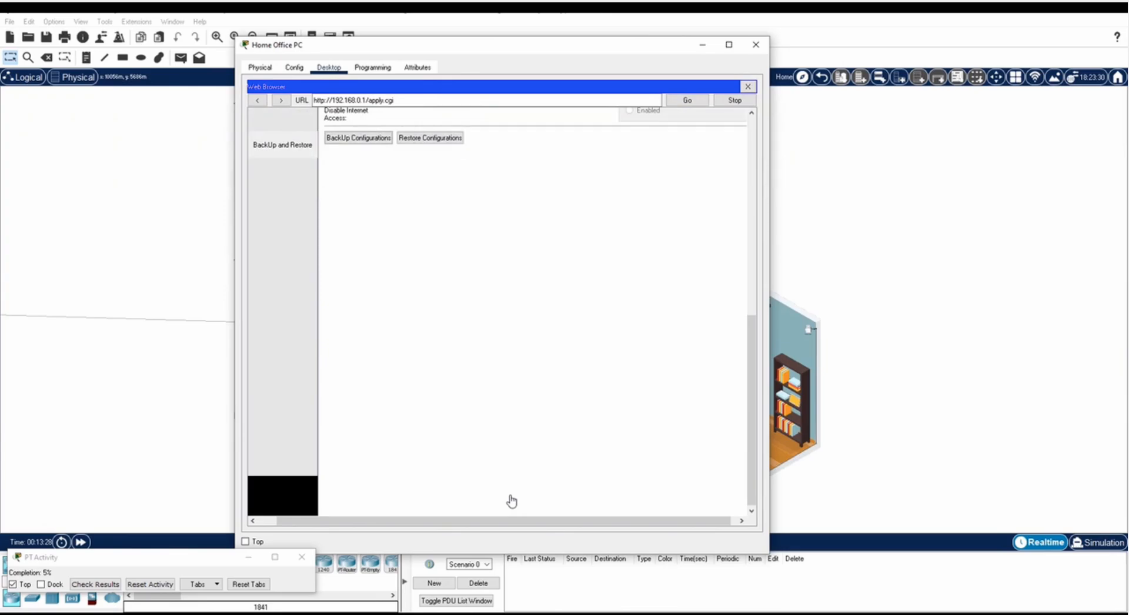
Close the PC, fast-forward time, and view the PC's DHCP address 192.168.0.100 in IP Configuration.
left_click(749, 86)
left_click(755, 44)
left_click(80, 542)
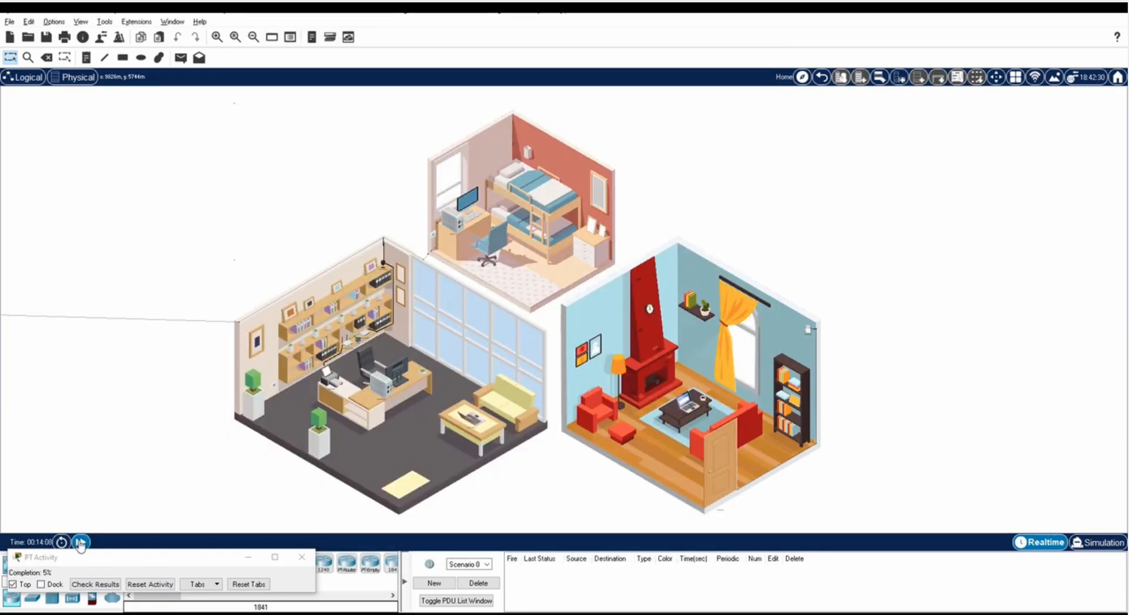
left_click(81, 542)
left_click(390, 393)
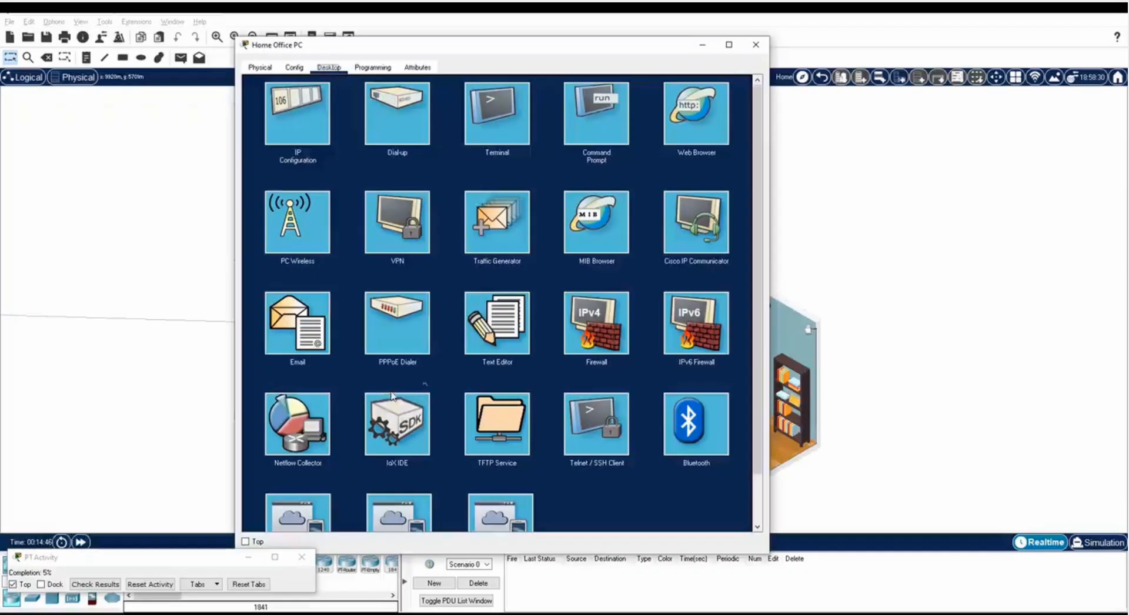
left_click(311, 118)
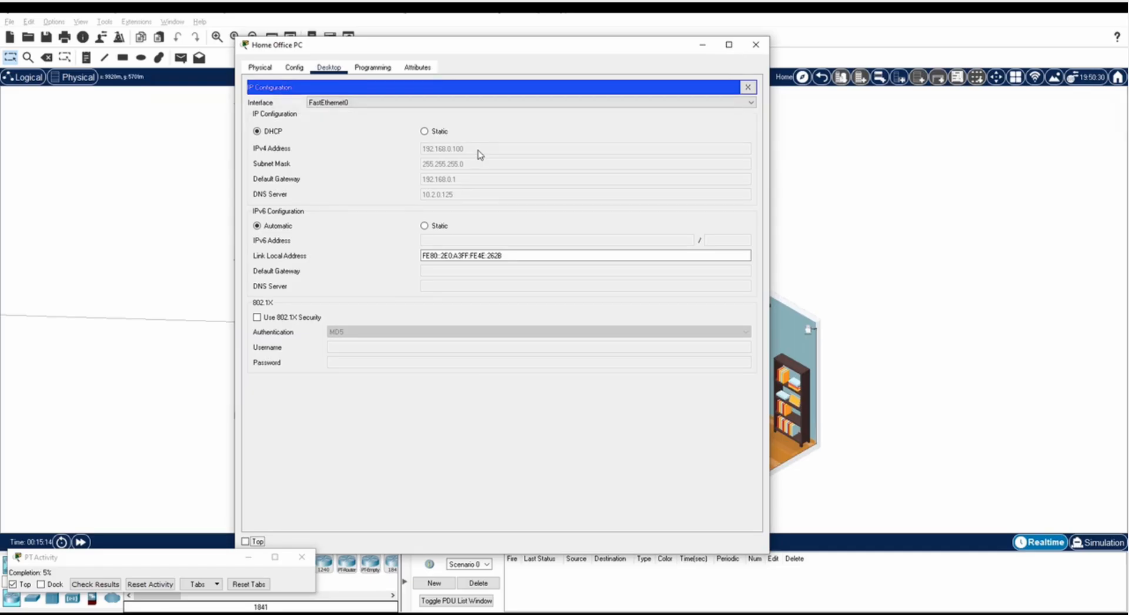
Browse to 192.168.0.1 from the office PC and log in to the router again.
left_click(747, 87)
left_click(682, 115)
left_click(473, 97)
type("192")
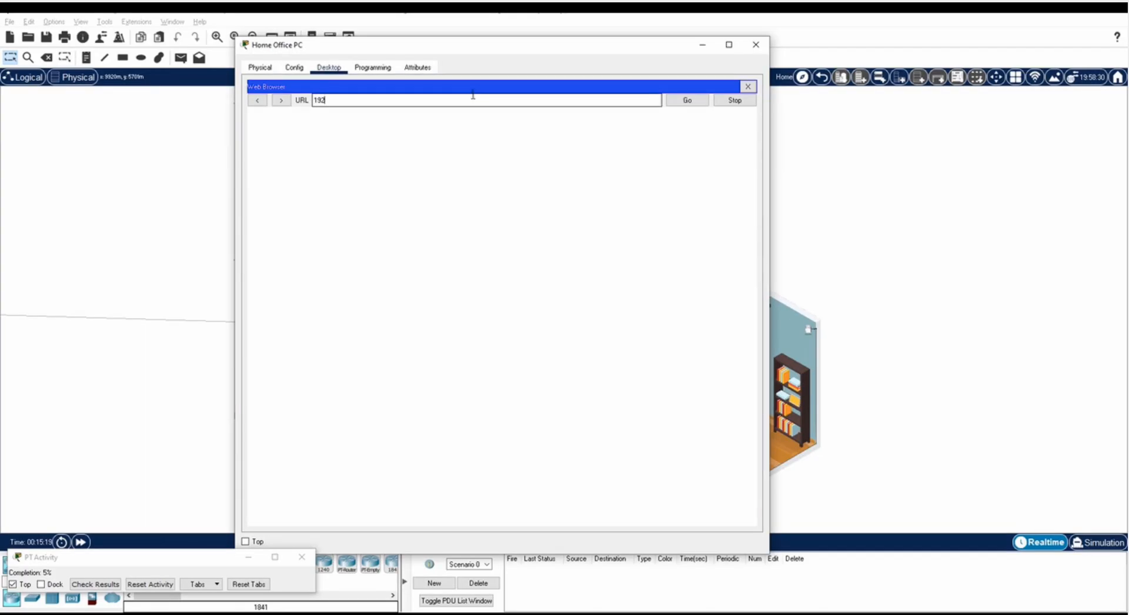
type(".168.0.1")
key("Return")
type("admin")
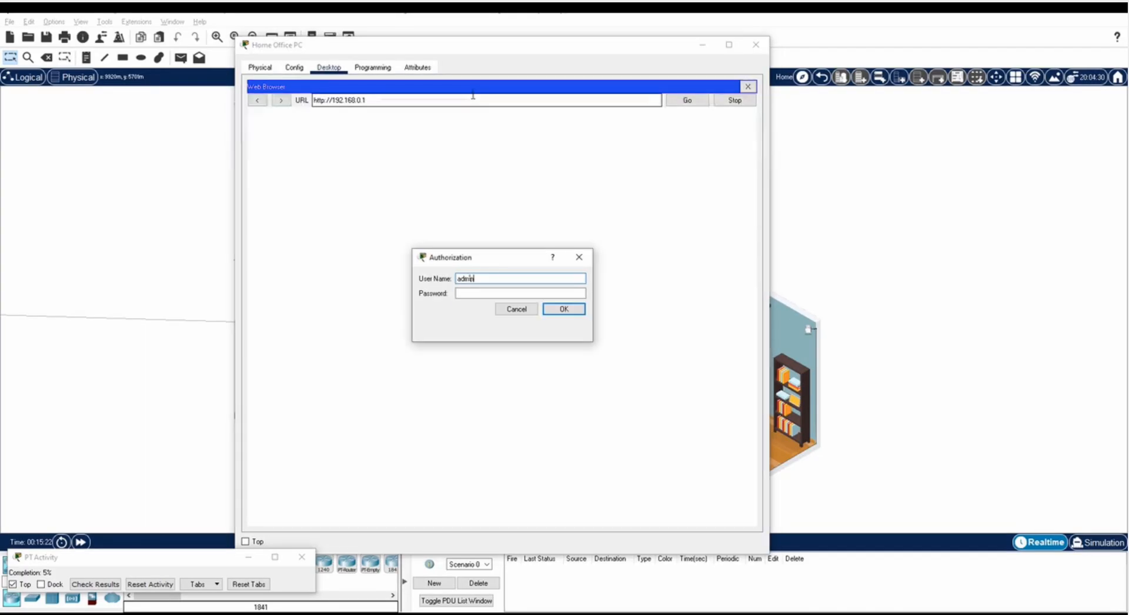
key("Tab")
type("admin")
left_click(566, 309)
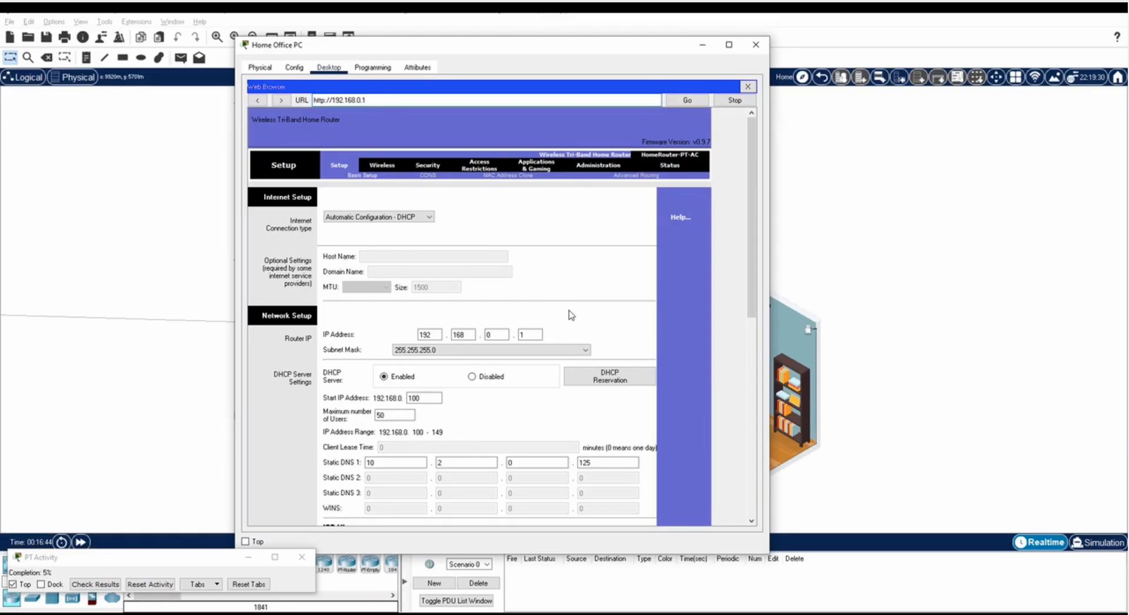
On Basic Wireless Settings, enable SSID broadcast for the 5 GHz-1 and 5 GHz-2 bands.
left_click(382, 166)
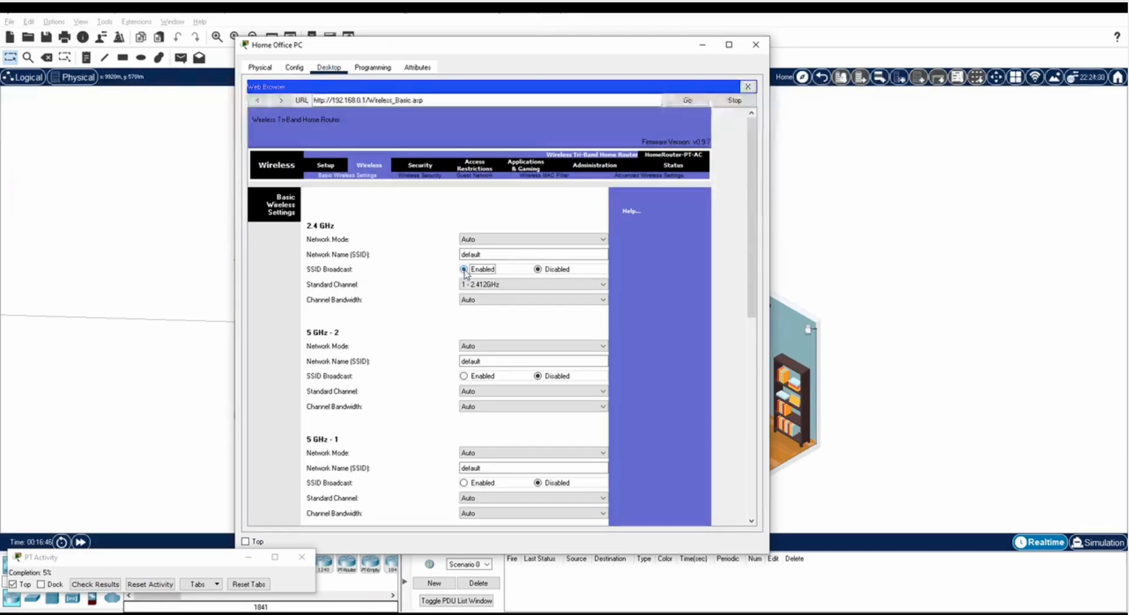
scroll(462, 309, "down", 2)
left_click(464, 305)
left_click(464, 412)
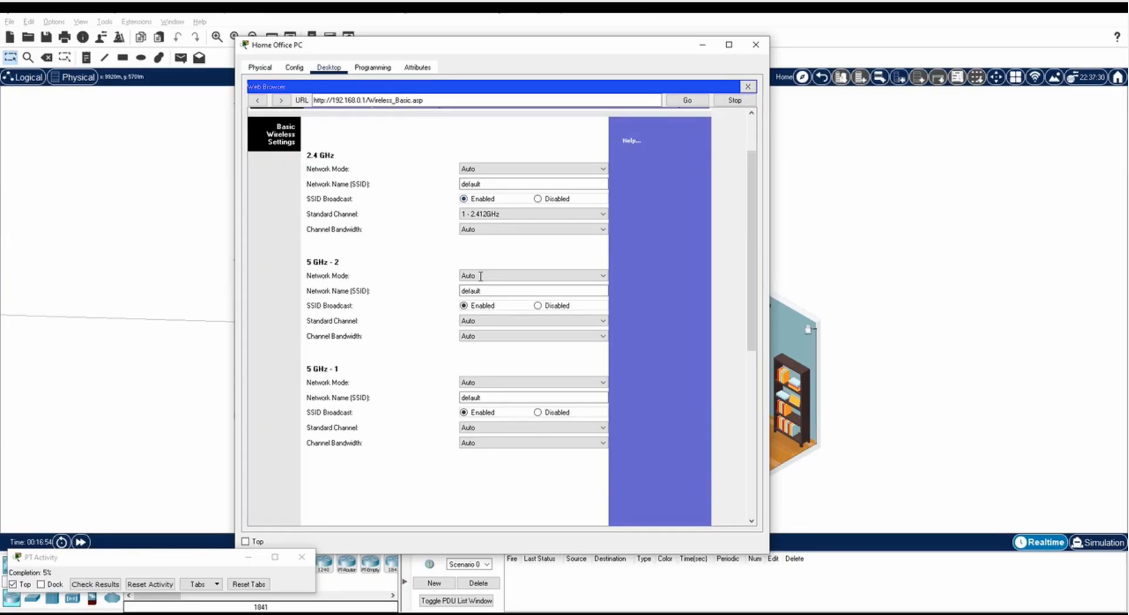
Rename the 2.4 GHz, 5 GHz-2 and 5 GHz-1 SSIDs to HomeNet and save.
double_click(500, 184)
type("HomeNet")
double_click(500, 290)
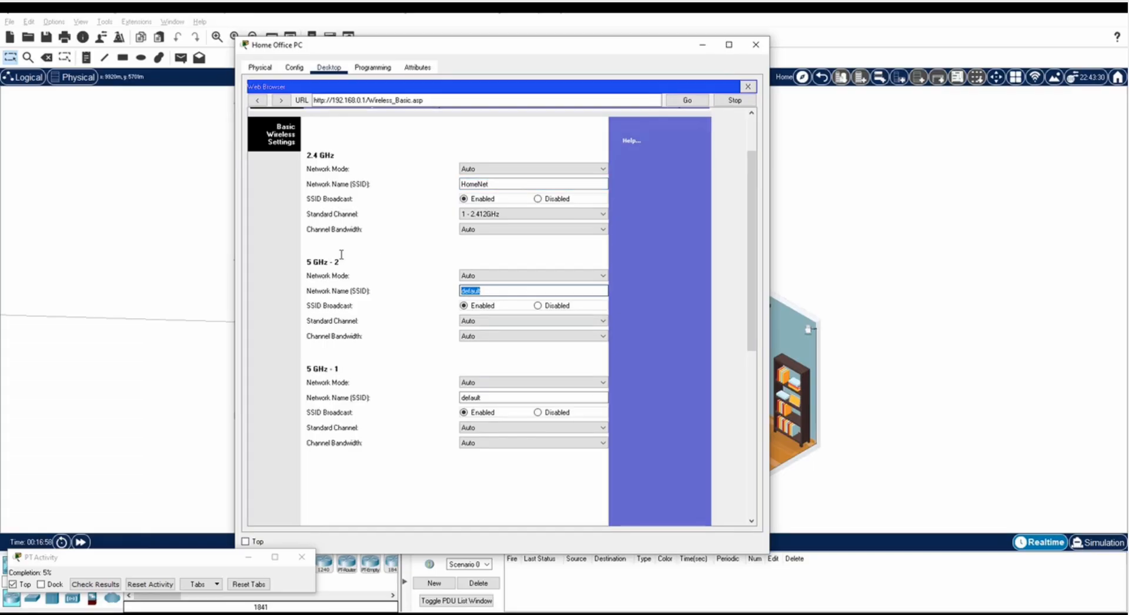
type("HomeNet")
double_click(509, 398)
type("HomeNet")
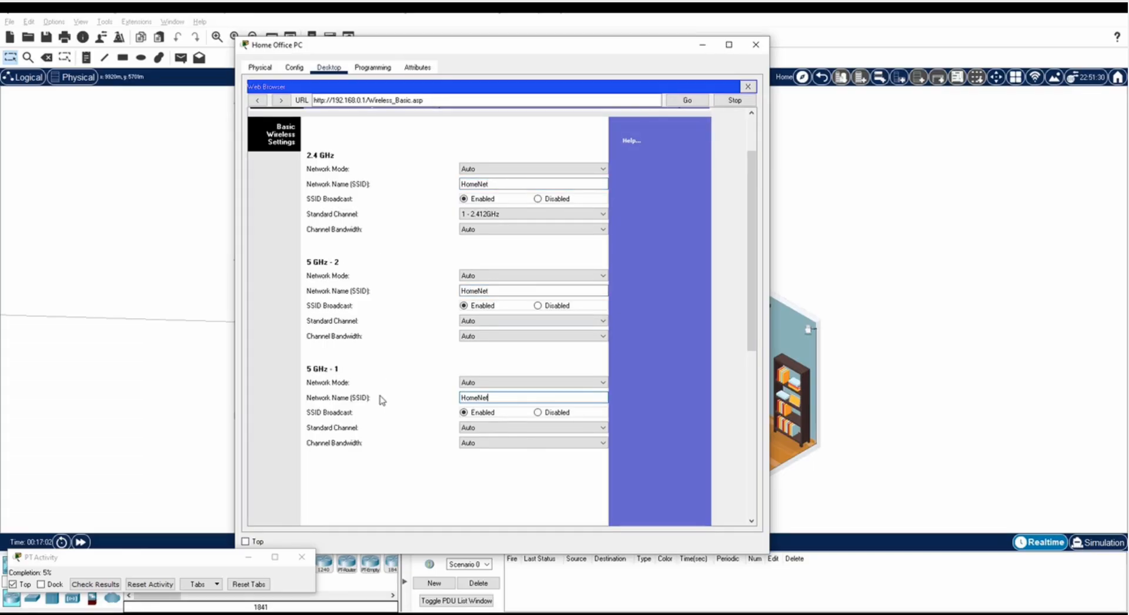
scroll(391, 398, "down", 5)
scroll(395, 405, "down", 5)
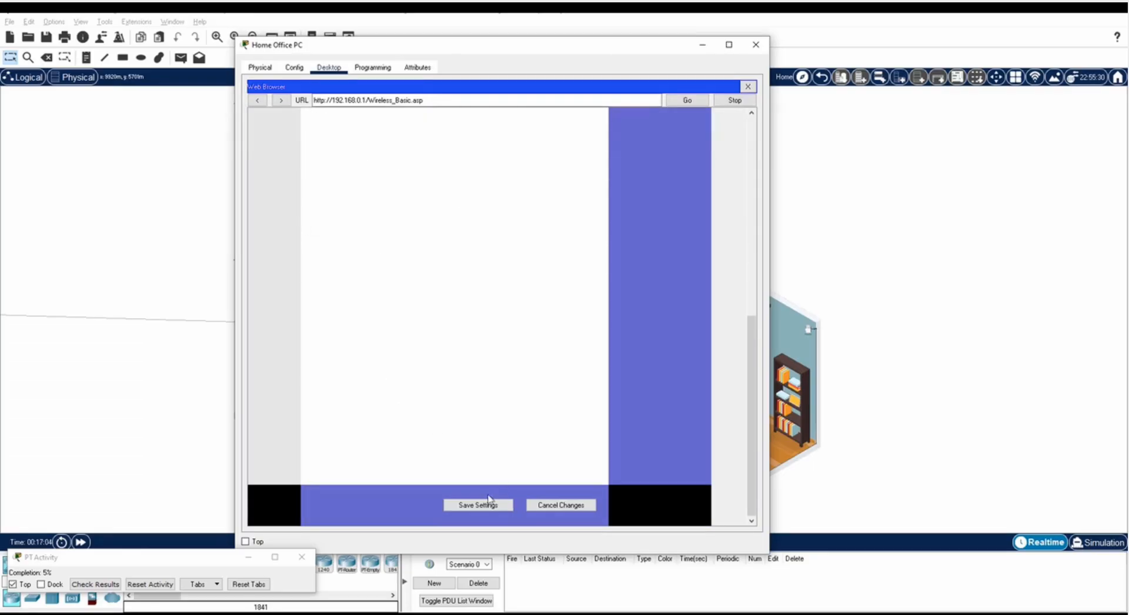
left_click(479, 505)
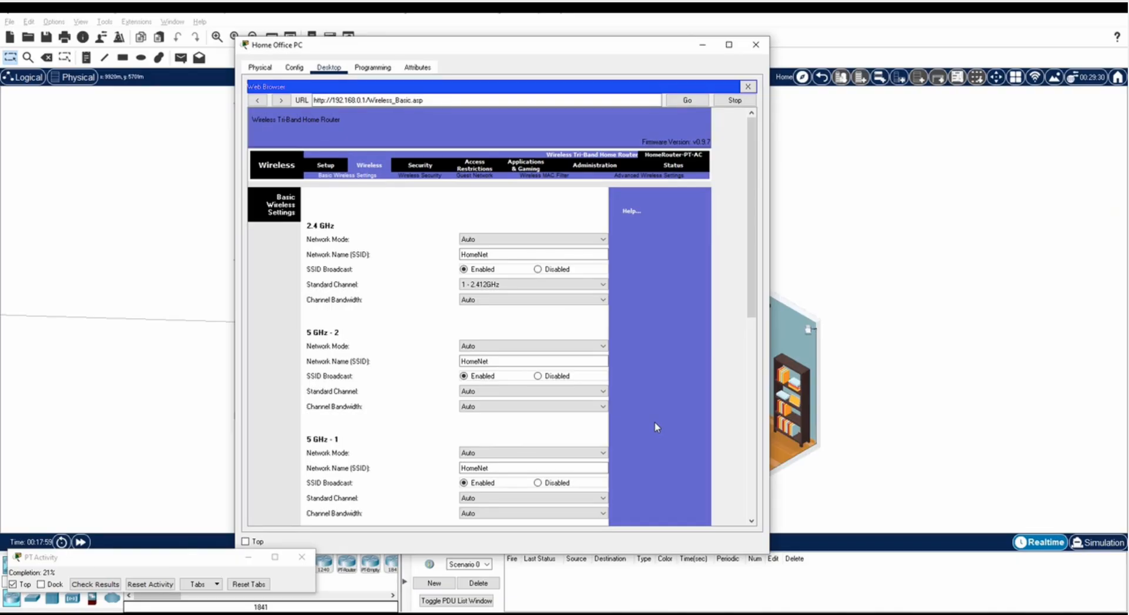
On Wireless Security, set 2.4 GHz, 5 GHz-1 and 5 GHz-2 security mode to WPA2 Personal.
left_click(432, 176)
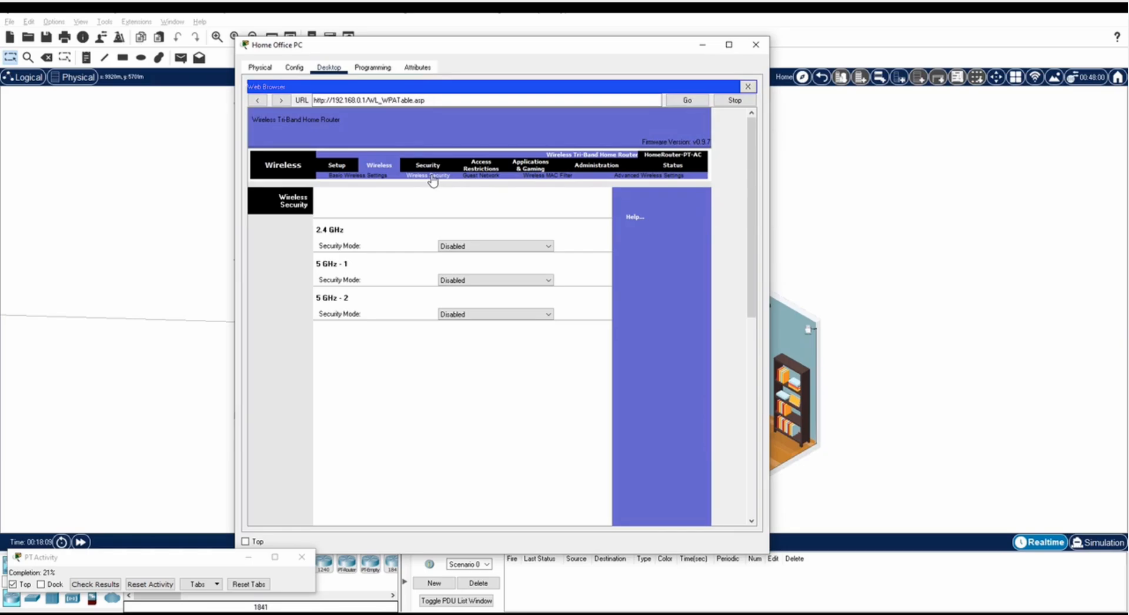
left_click(454, 247)
left_click(460, 285)
left_click(460, 326)
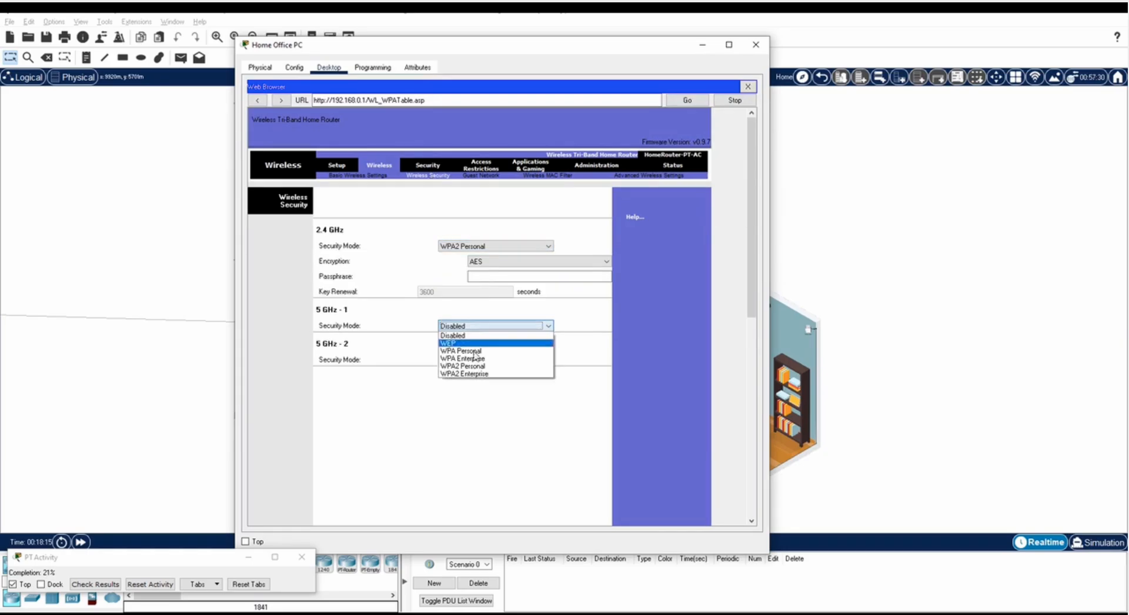
left_click(462, 366)
left_click(484, 406)
left_click(463, 446)
Enter the shared Wi-Fi passphrase for all three bands and save the security settings.
left_click(505, 277)
type("ciscorocks")
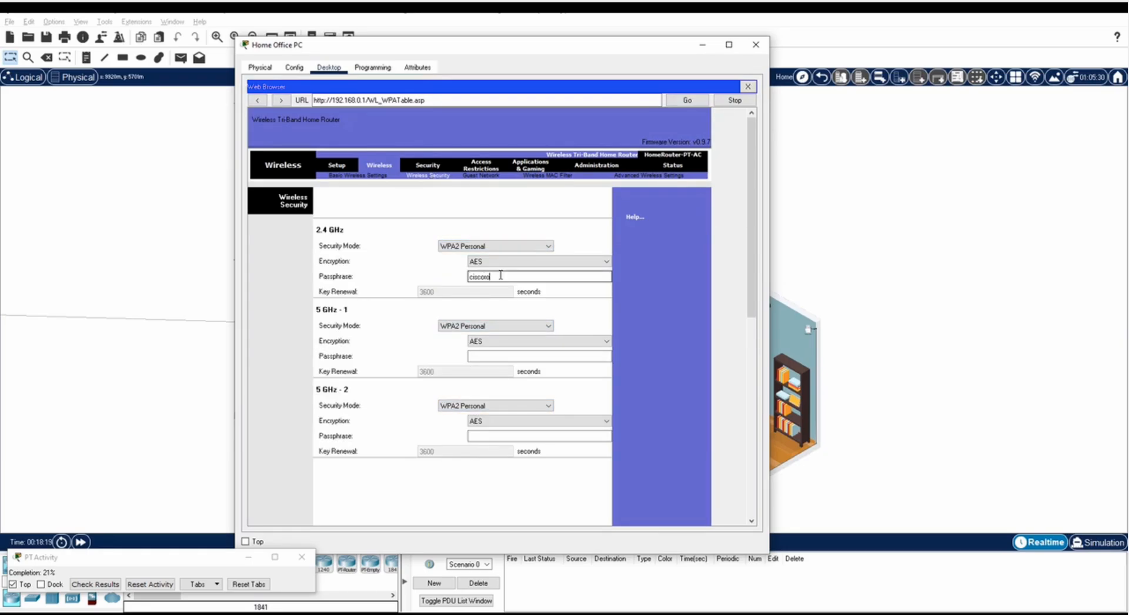
left_click(486, 356)
type("ciscorocks")
left_click(484, 436)
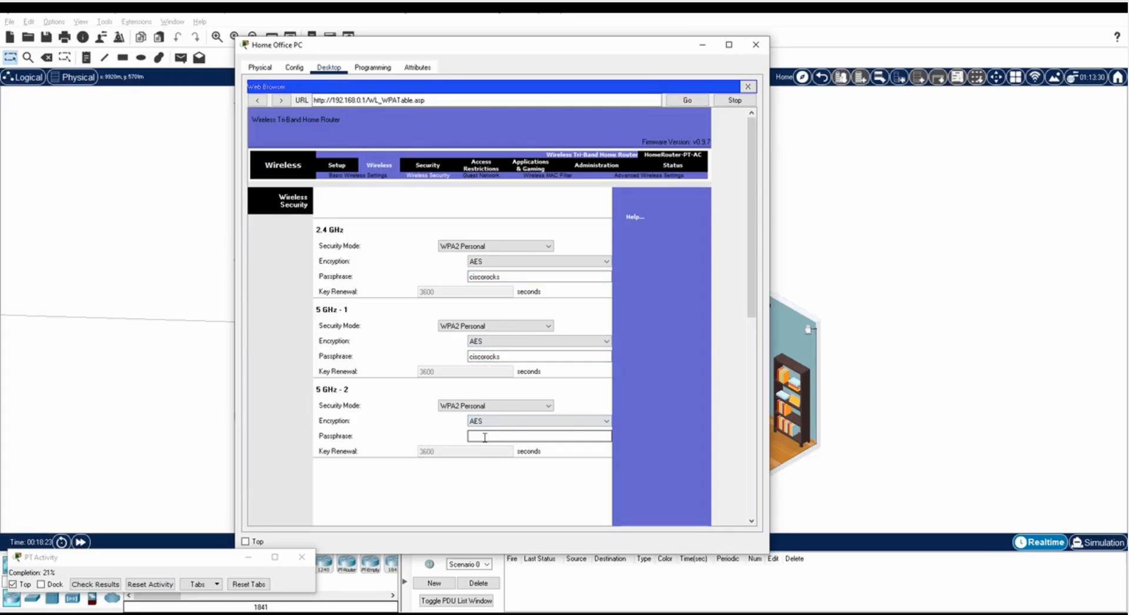
type("ciscorocks")
scroll(622, 454, "down", 10)
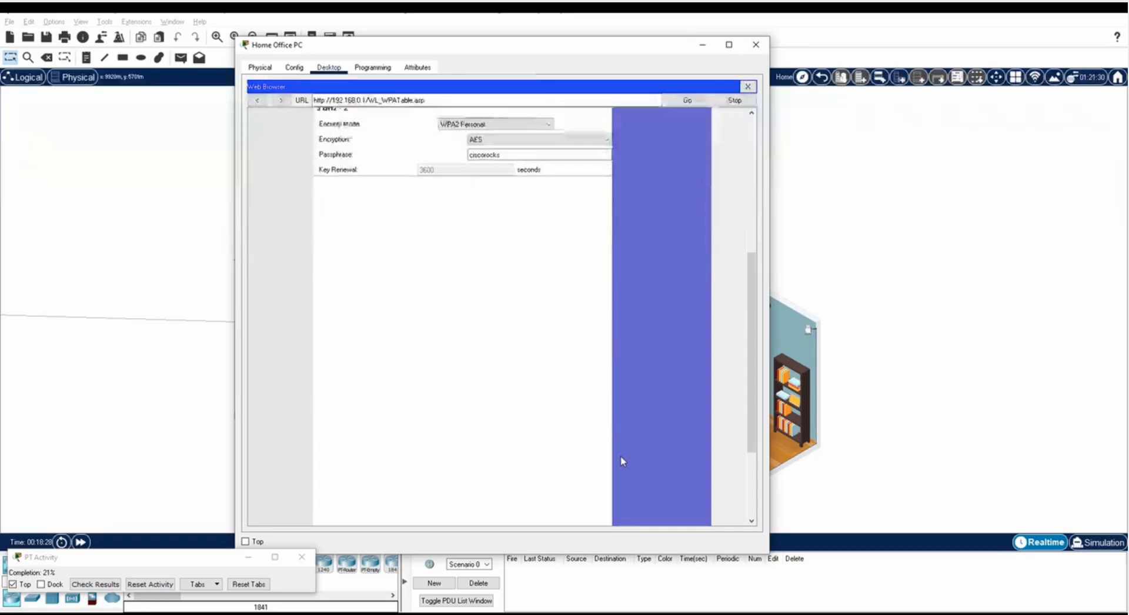
scroll(622, 461, "down", 3)
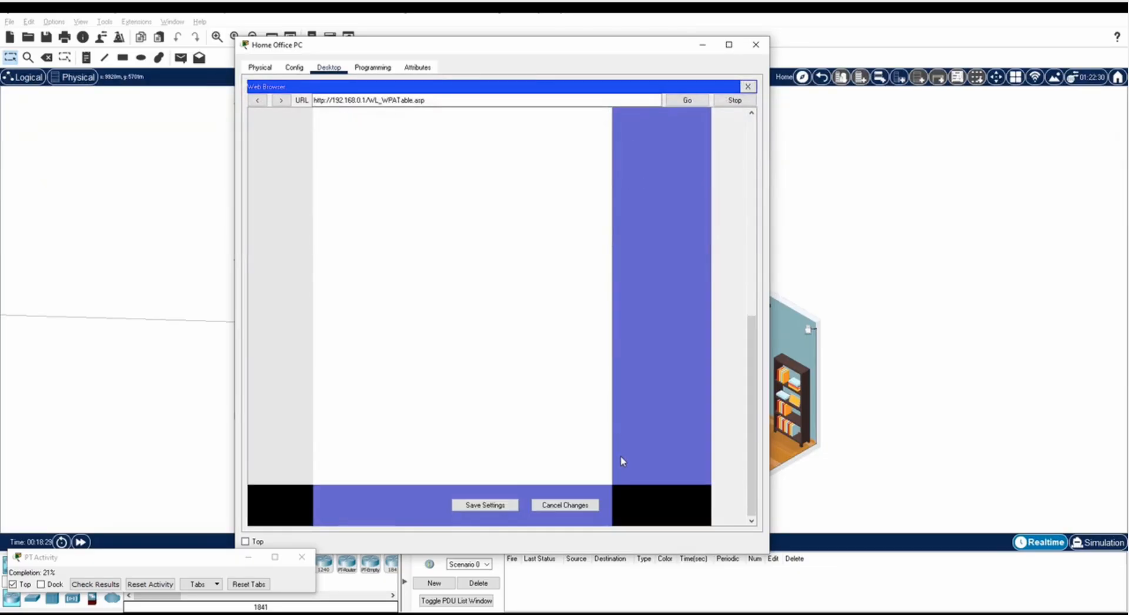
left_click(489, 507)
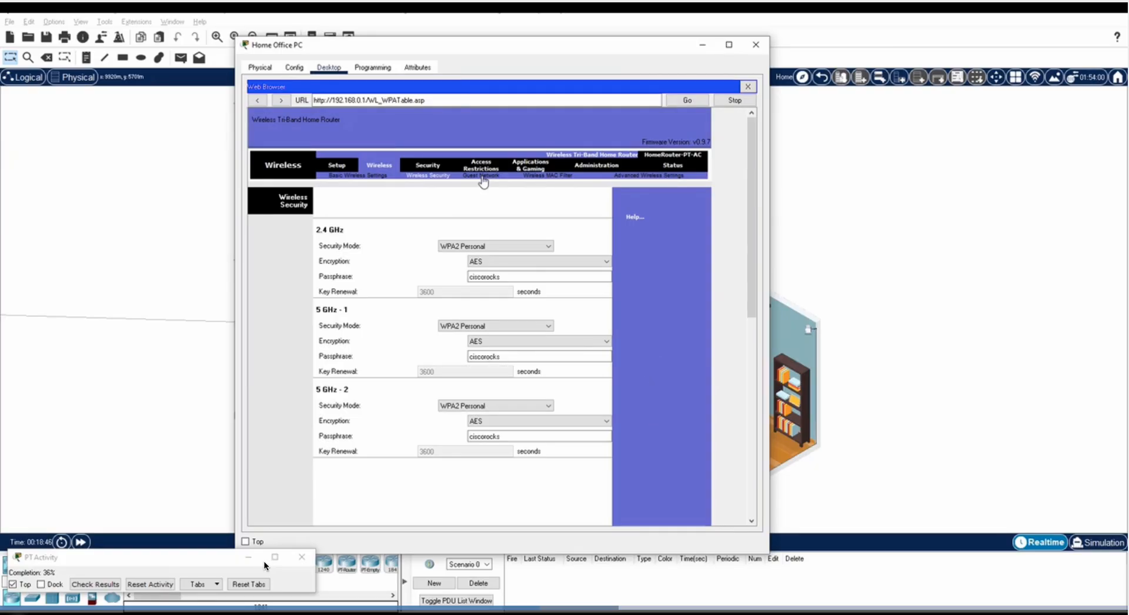
left_click(482, 176)
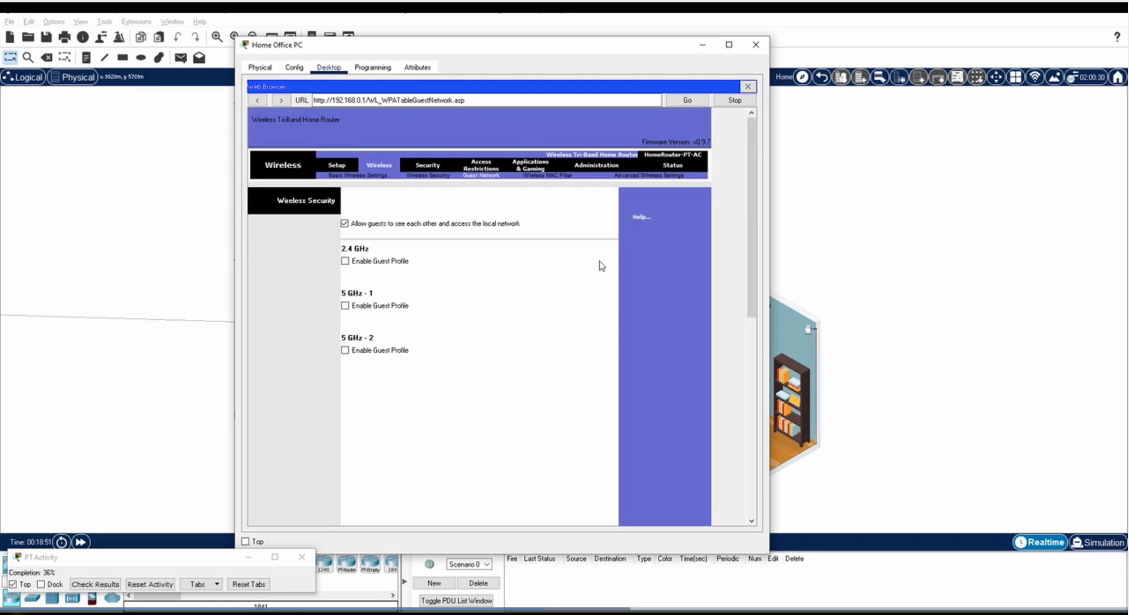
Enable the guest profile on the 2.4 GHz, 5 GHz-1 and 5 GHz-2 bands.
left_click(344, 261)
left_click(345, 353)
left_click(345, 444)
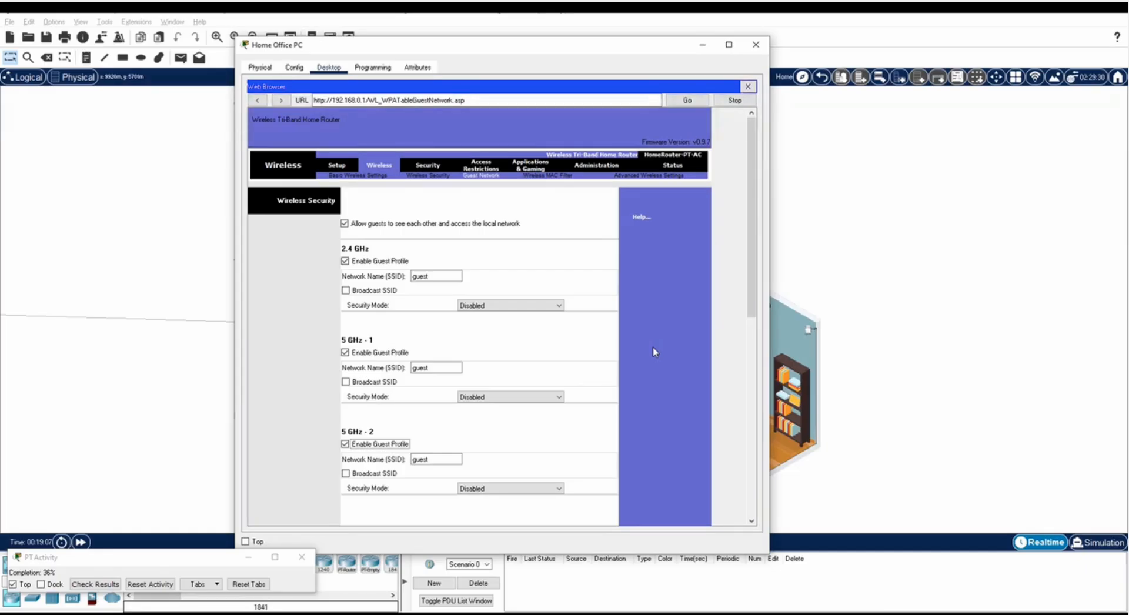
Make the 2.4 GHz guest network a broadcast GuestNet with WPA2 Personal and the guest passphrase.
double_click(420, 276)
type("GuestNet")
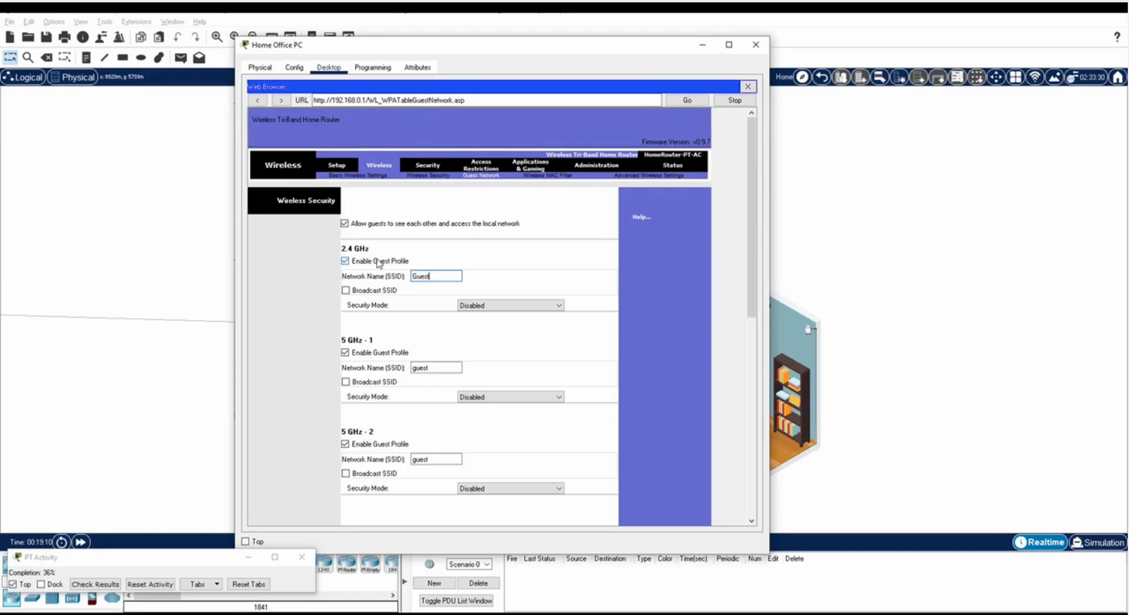
left_click(368, 291)
left_click(486, 305)
left_click(487, 351)
left_click(489, 336)
type("guestpass")
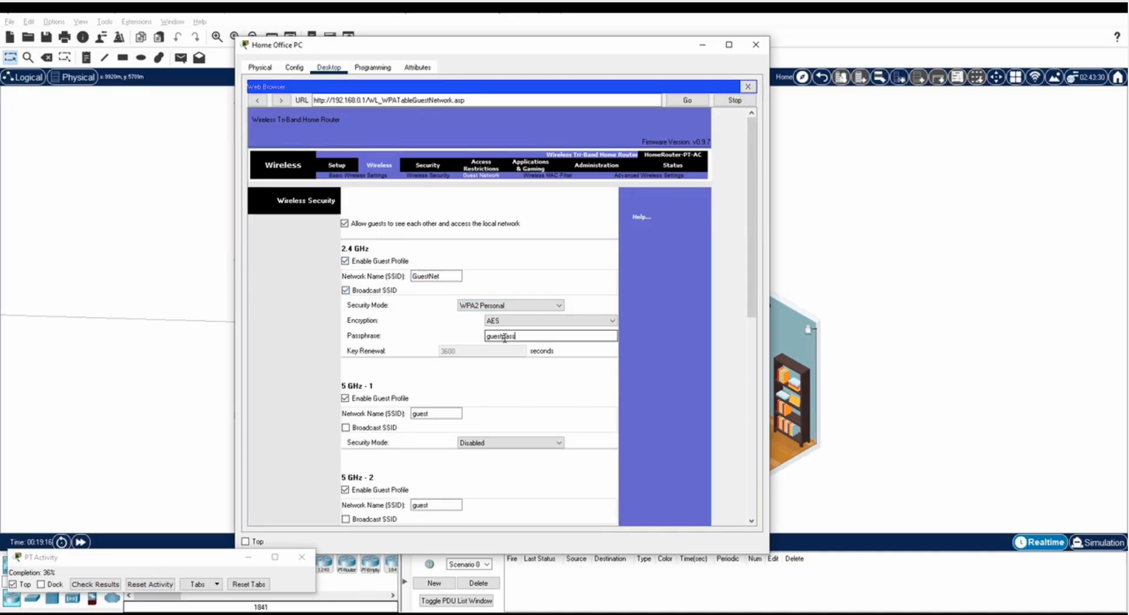
Make the 5 GHz-1 guest network a broadcast GuestNet with WPA2 Personal and the guest passphrase.
double_click(435, 413)
type("GuestNet")
left_click(345, 428)
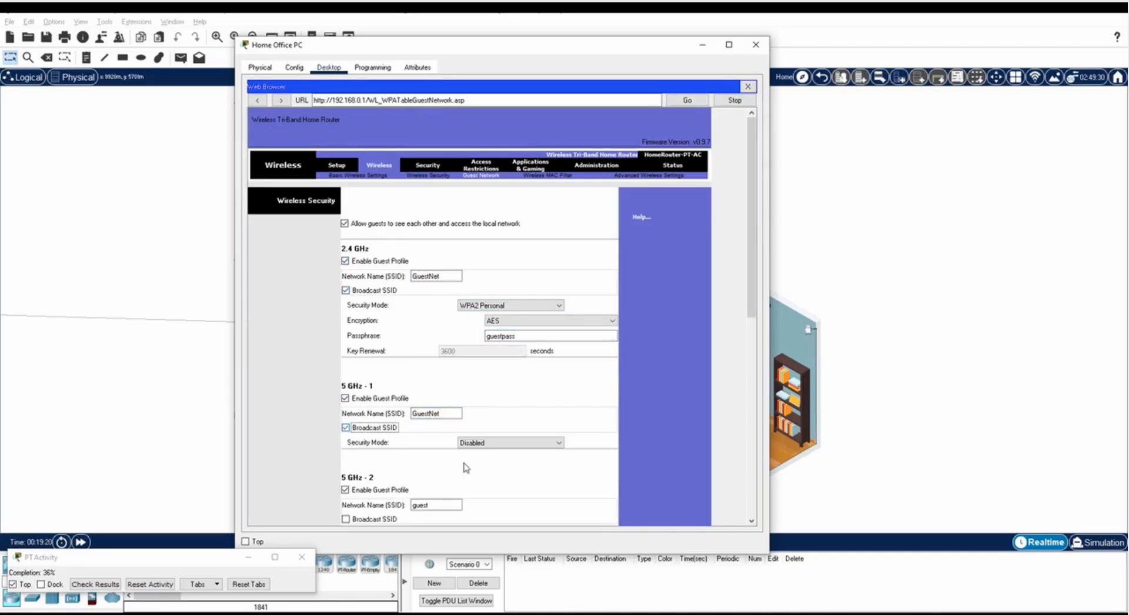
left_click(510, 443)
left_click(488, 485)
left_click(494, 473)
type("guestpass")
Configure the 5 GHz-2 guest network as broadcast GuestNet with security and passphrase, then save.
scroll(498, 472, "down", 3)
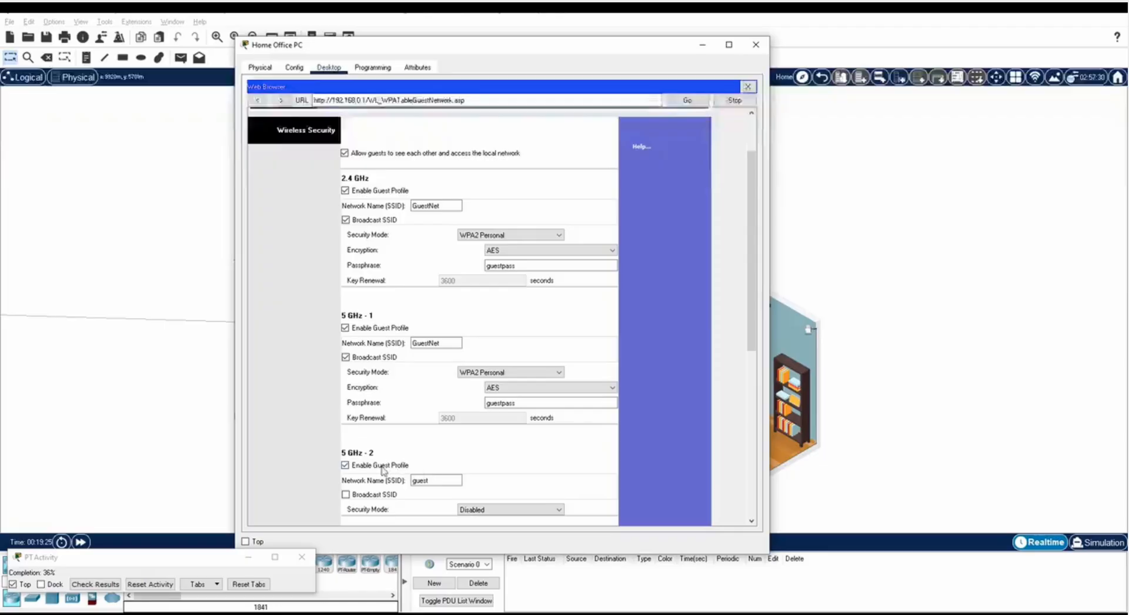
double_click(435, 480)
type("GuestNet")
left_click(345, 494)
scroll(369, 470, "down", 3)
left_click(510, 439)
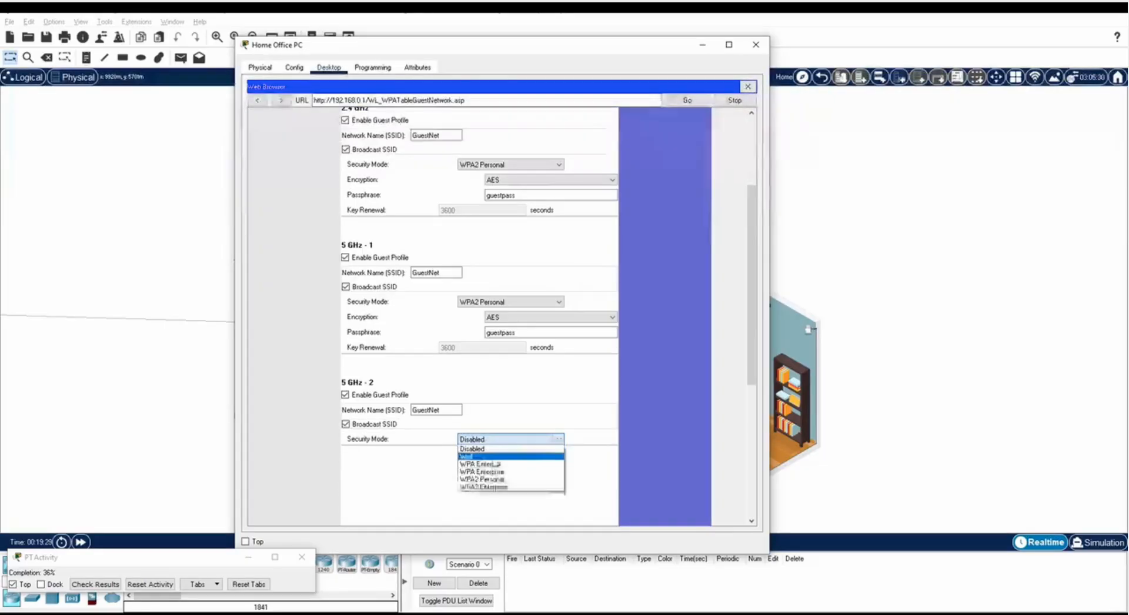
left_click(488, 472)
left_click(494, 470)
type("guestpass")
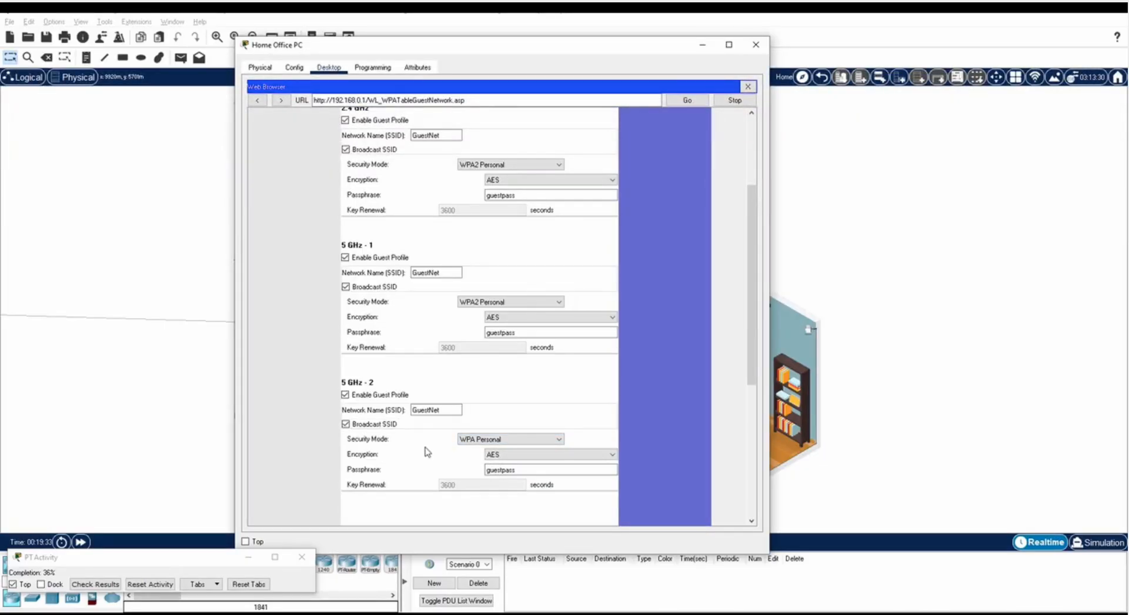
scroll(426, 456, "down", 5)
left_click(499, 506)
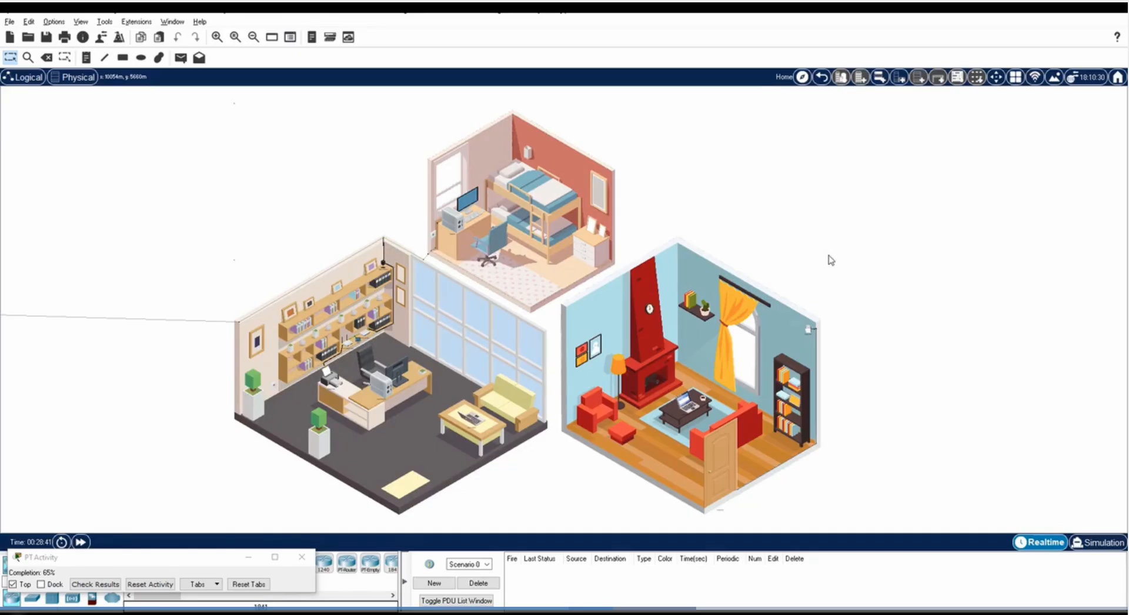
In Home Laptop 1's PC Wireless, select the HomeNet network and begin connecting.
left_click(686, 404)
left_click(452, 130)
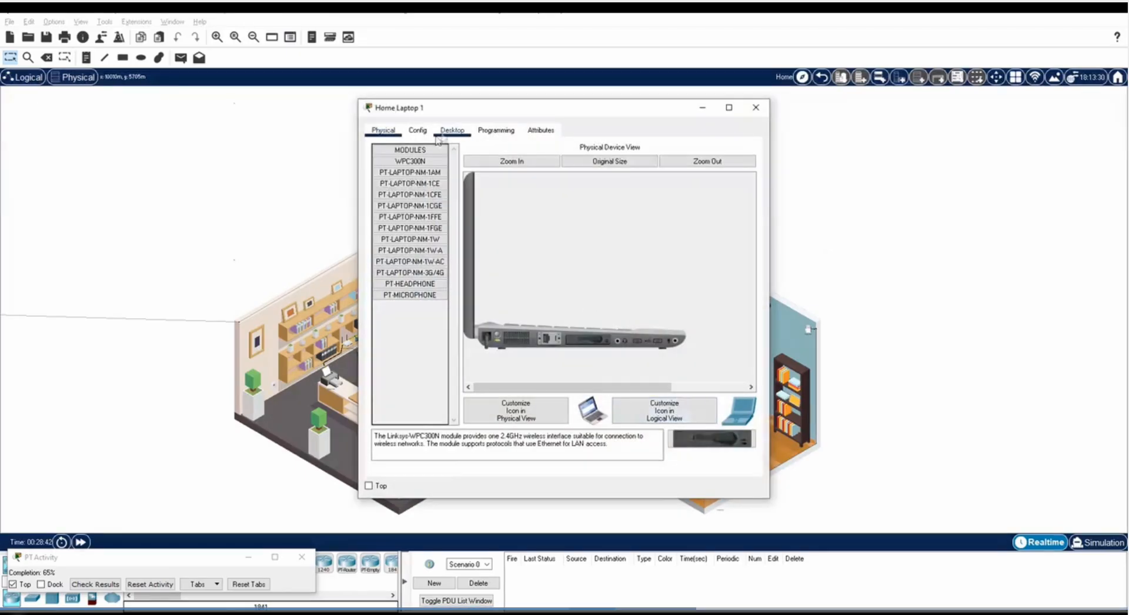
left_click(408, 276)
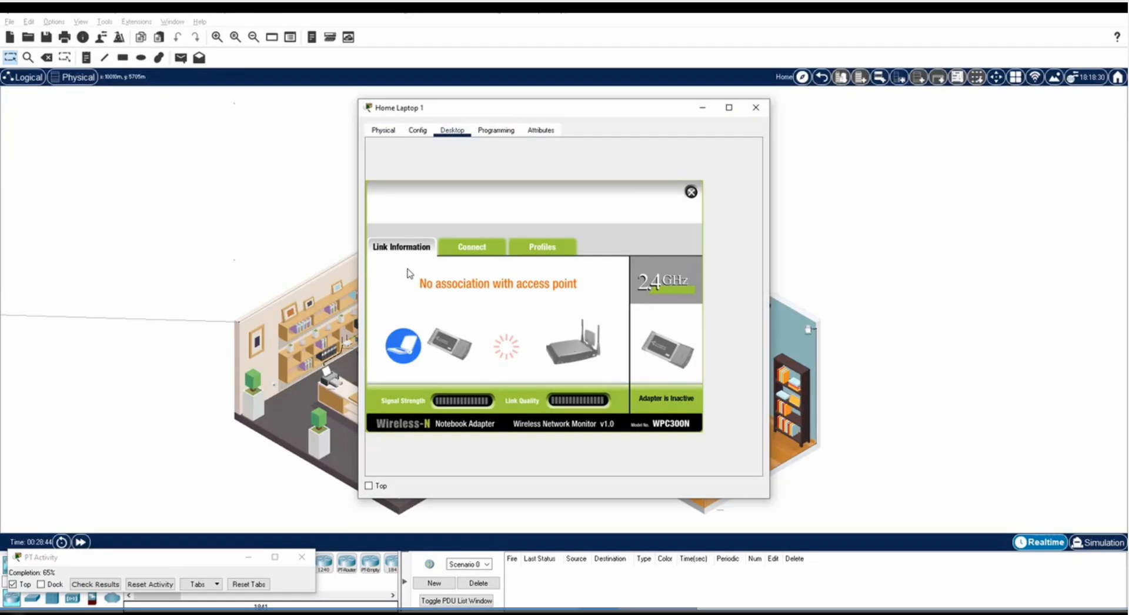
left_click(486, 251)
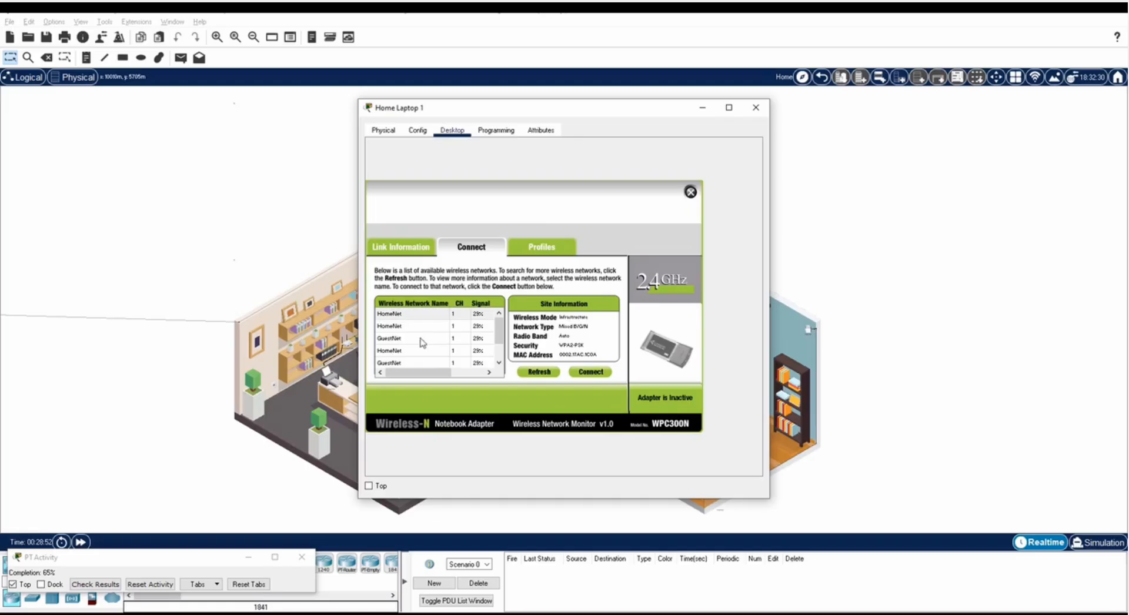
left_click(431, 317)
left_click(591, 375)
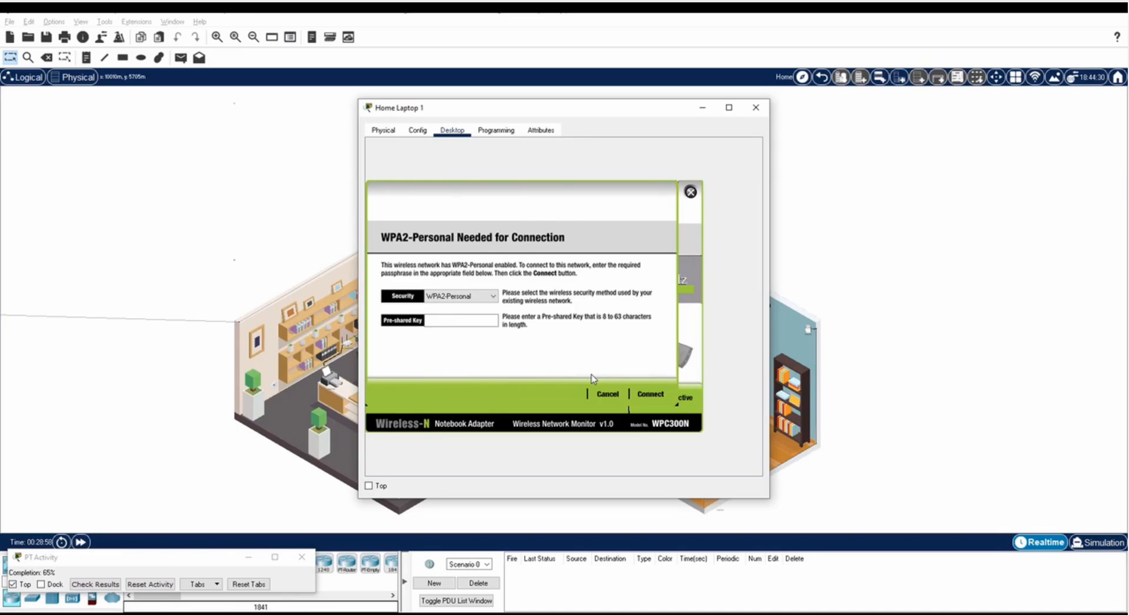
Enter the pre-shared key to join HomeNet and check the Link Information.
left_click(466, 321)
type("cisco1234")
left_click(649, 394)
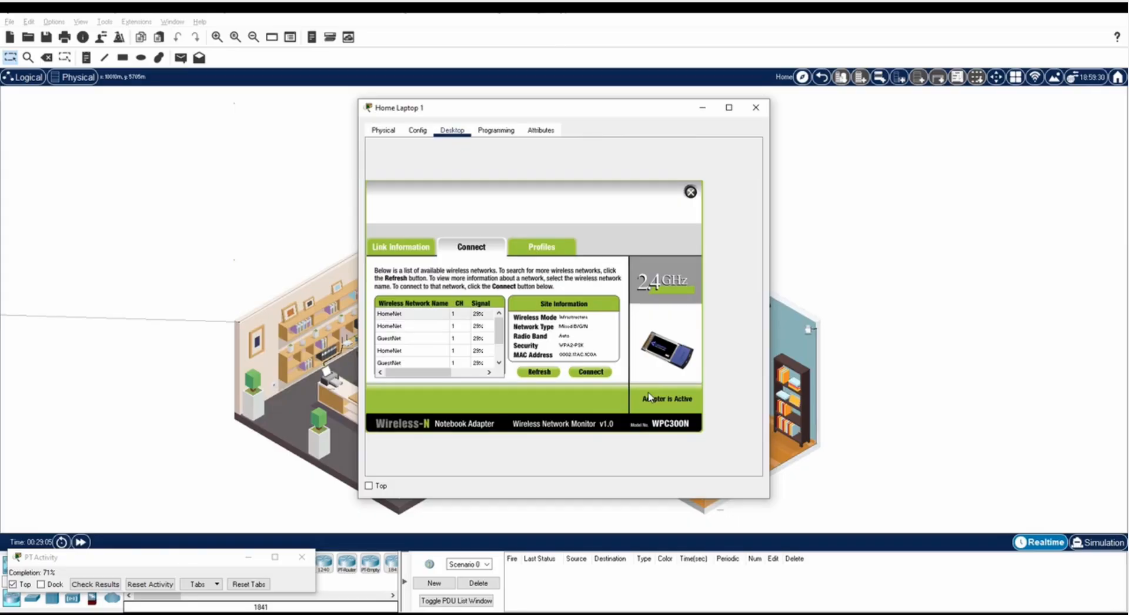
left_click(391, 246)
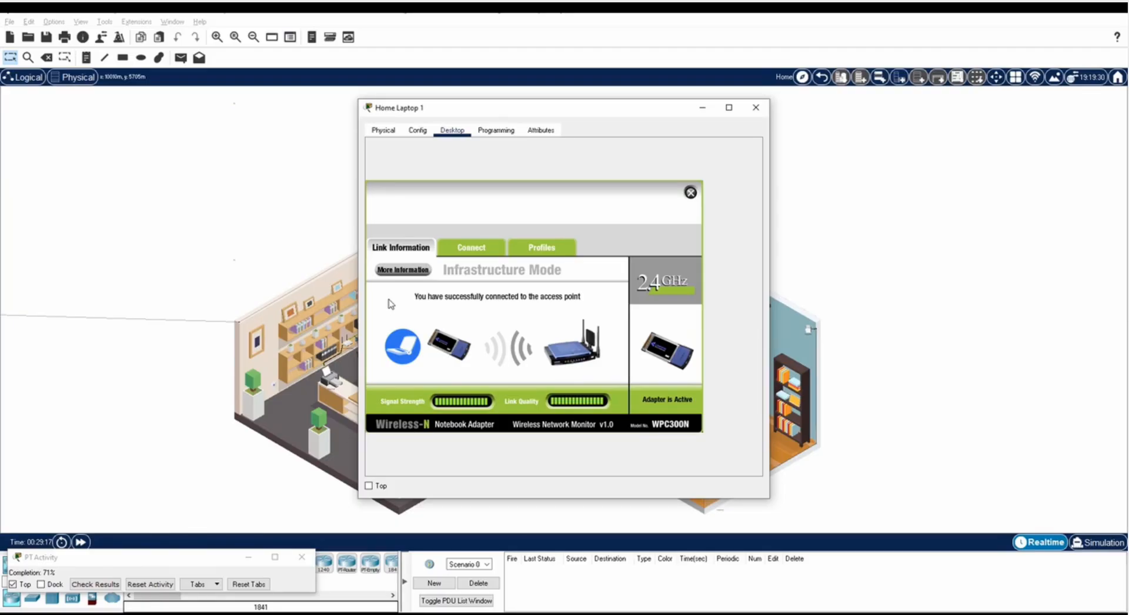
Renew Home Laptop 1's DHCP lease to get 192.168.0.102, then close its window.
left_click(691, 194)
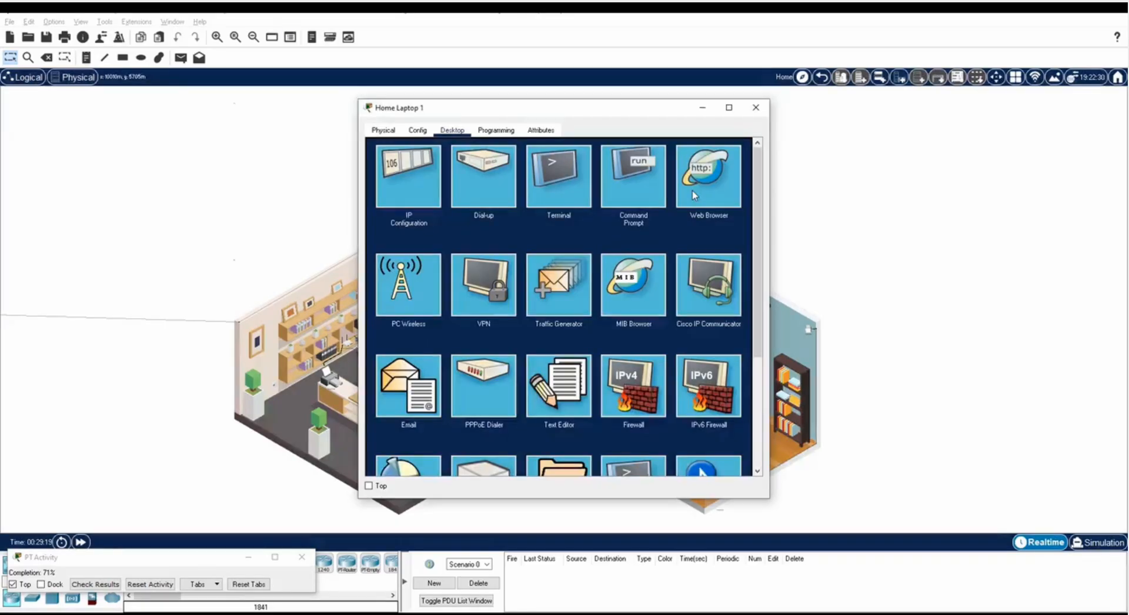
left_click(413, 187)
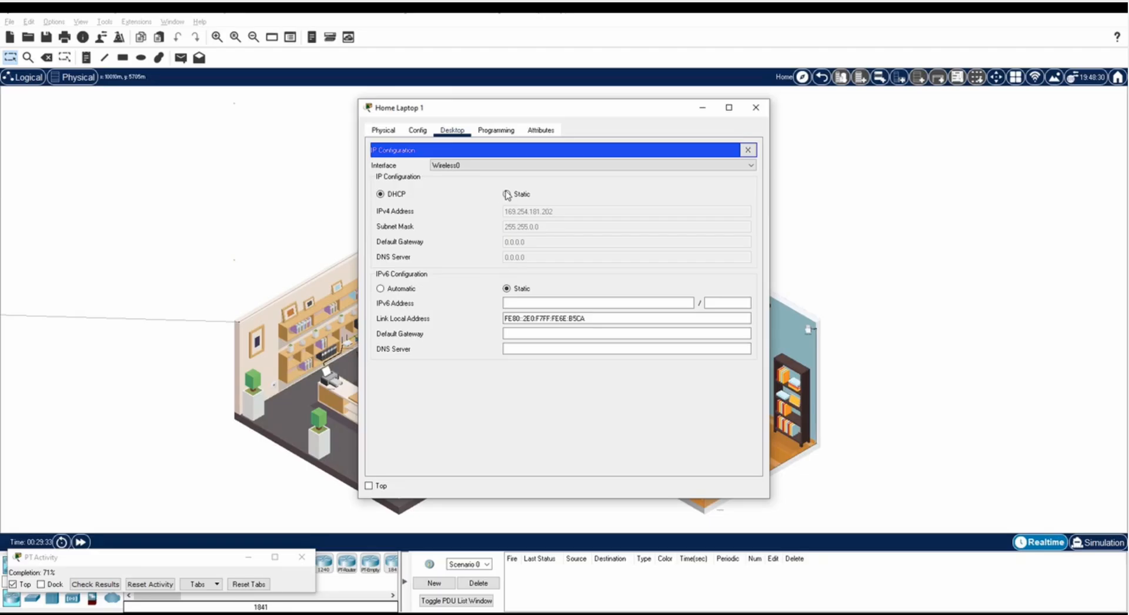
left_click(506, 194)
left_click(392, 195)
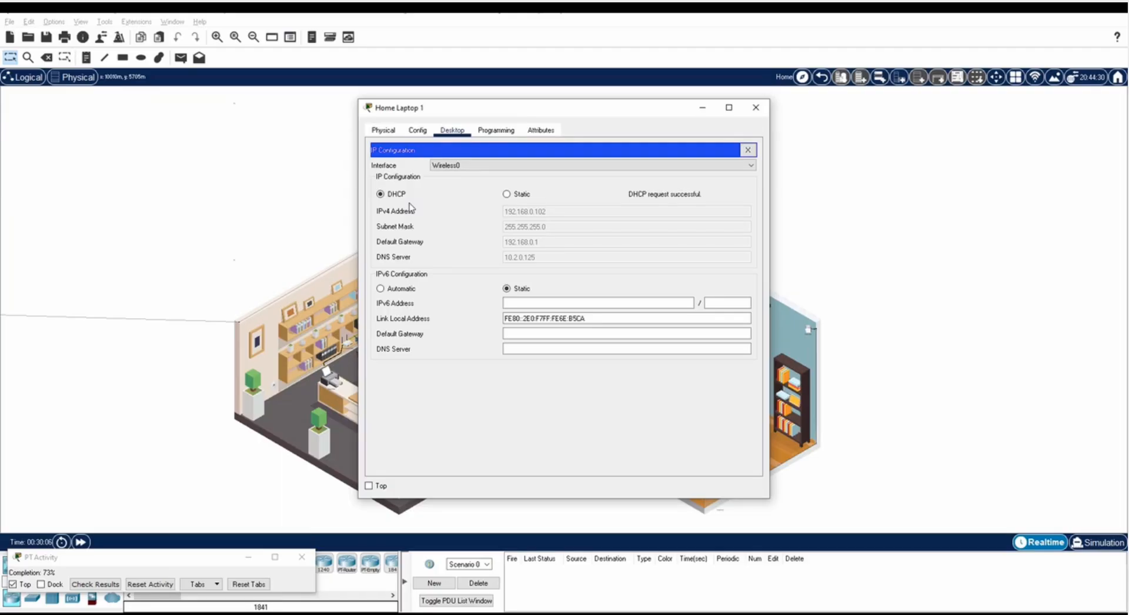
left_click(755, 107)
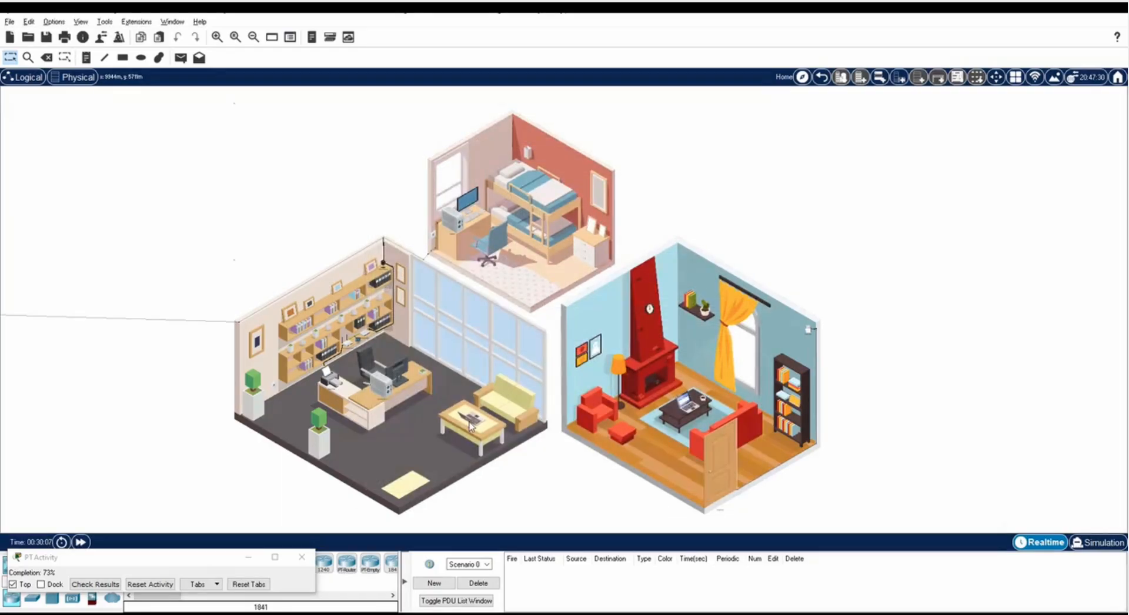
Connect Home Laptop 2 to the GuestNet wireless network using its pre-shared key.
left_click(470, 426)
left_click(452, 130)
left_click(412, 297)
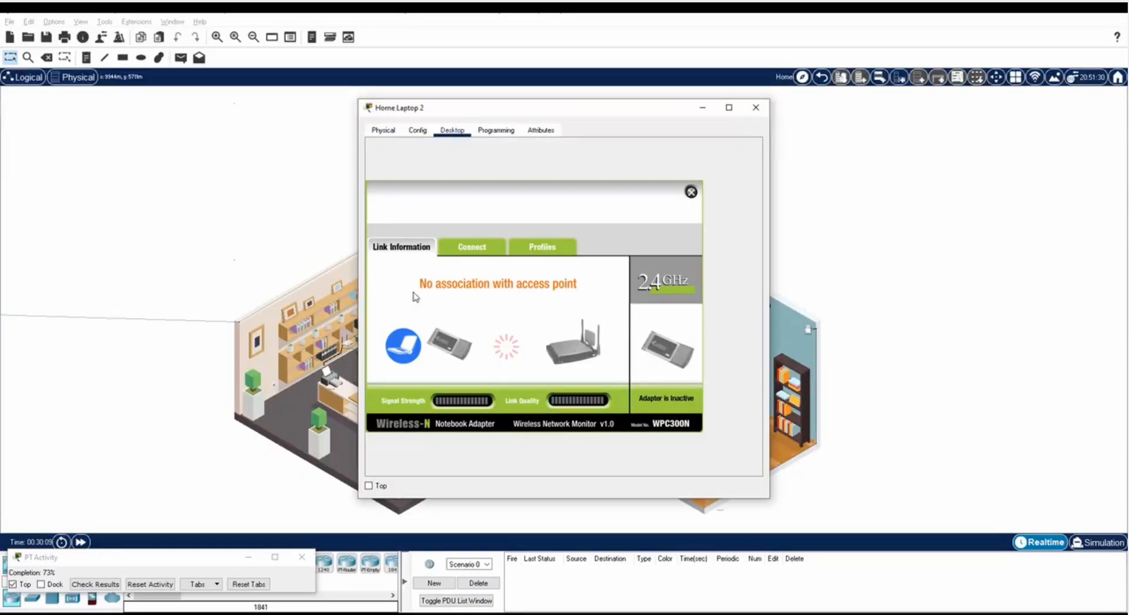
left_click(470, 247)
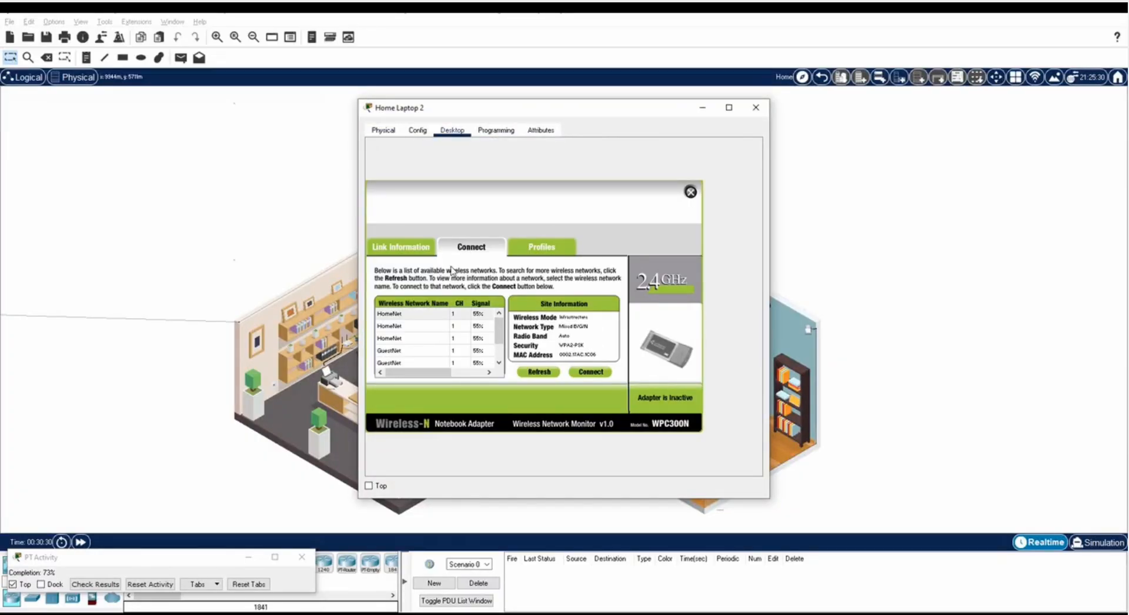
left_click(412, 350)
left_click(590, 372)
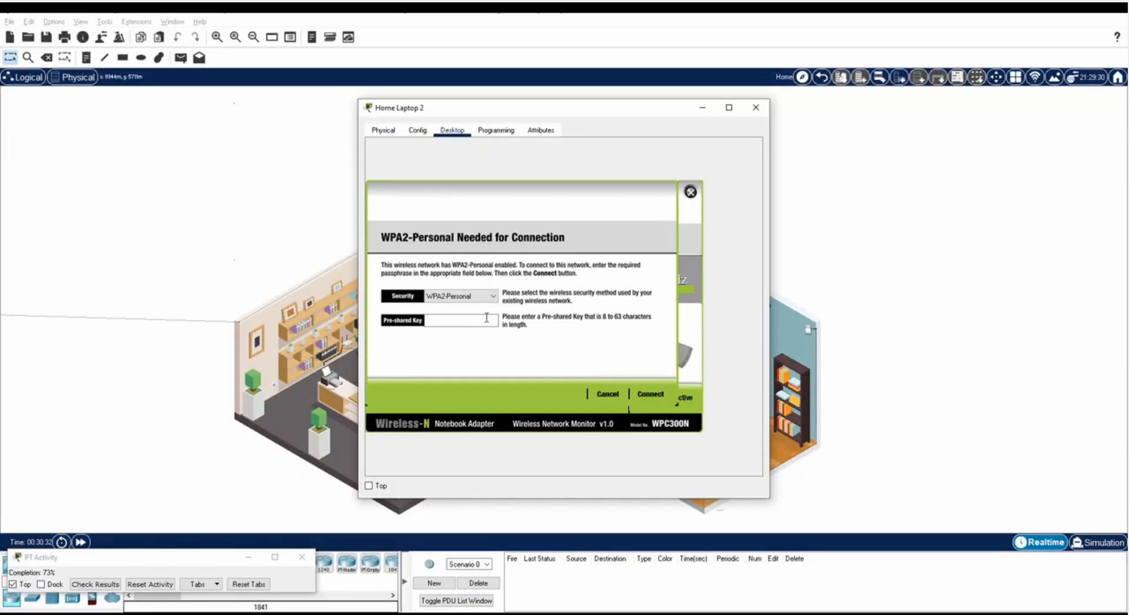
left_click(469, 320)
type("guestpass")
left_click(651, 394)
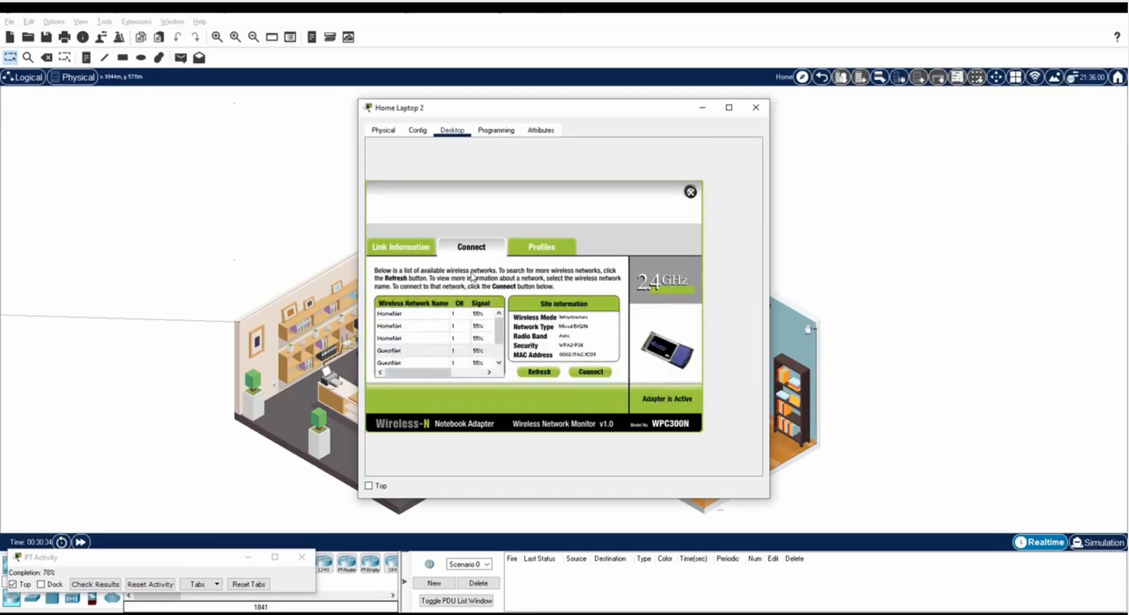
Renew Home Laptop 2's DHCP address to 192.168.0.105 and close its window.
left_click(690, 192)
left_click(403, 170)
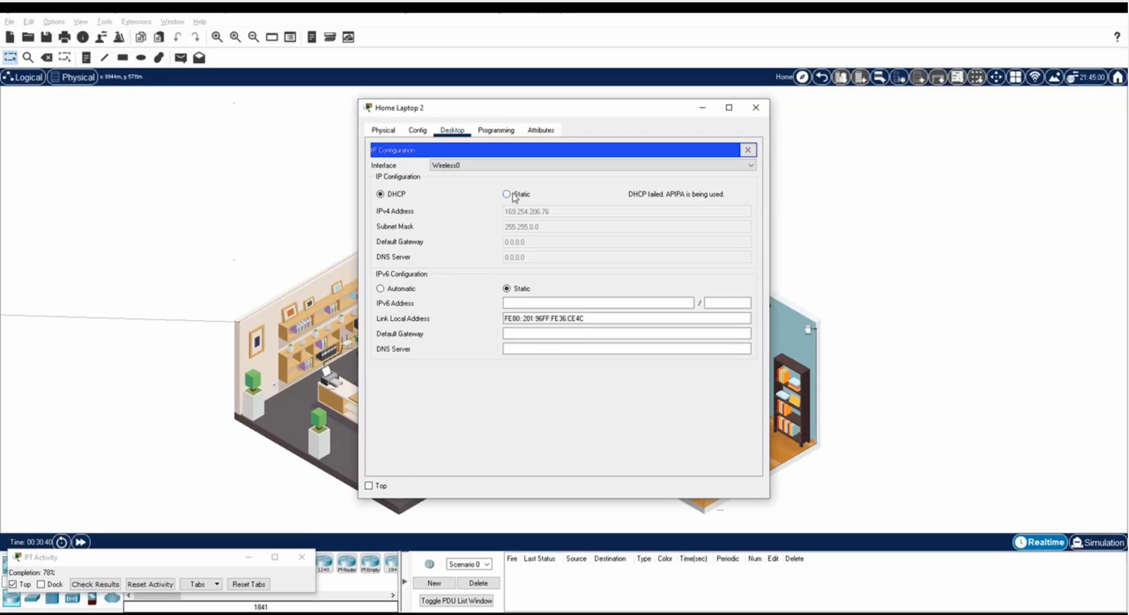
left_click(510, 196)
left_click(397, 198)
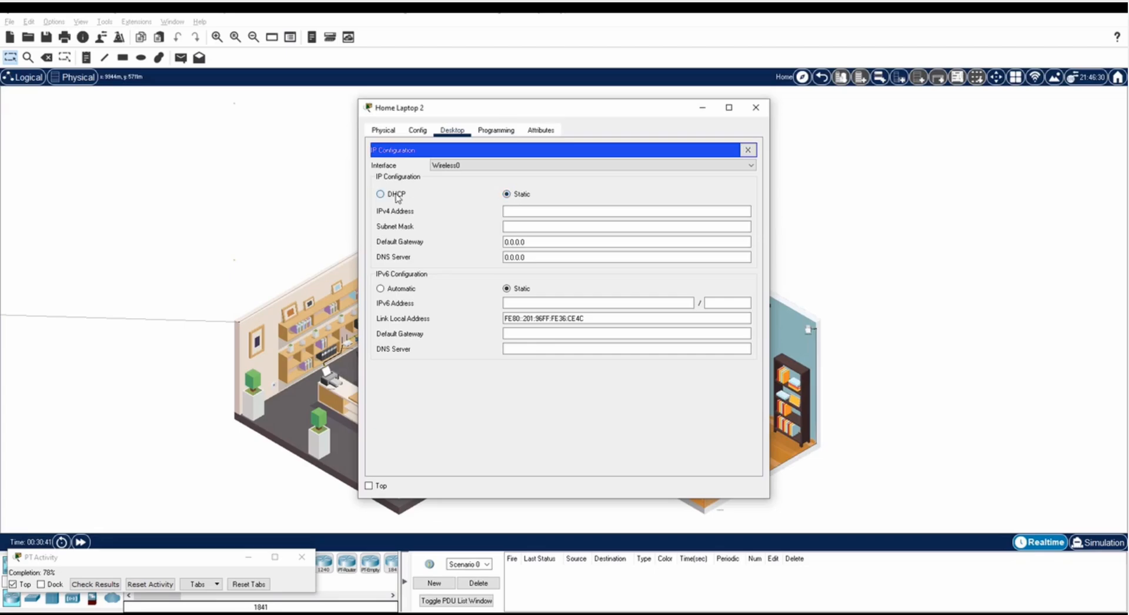
left_click(758, 108)
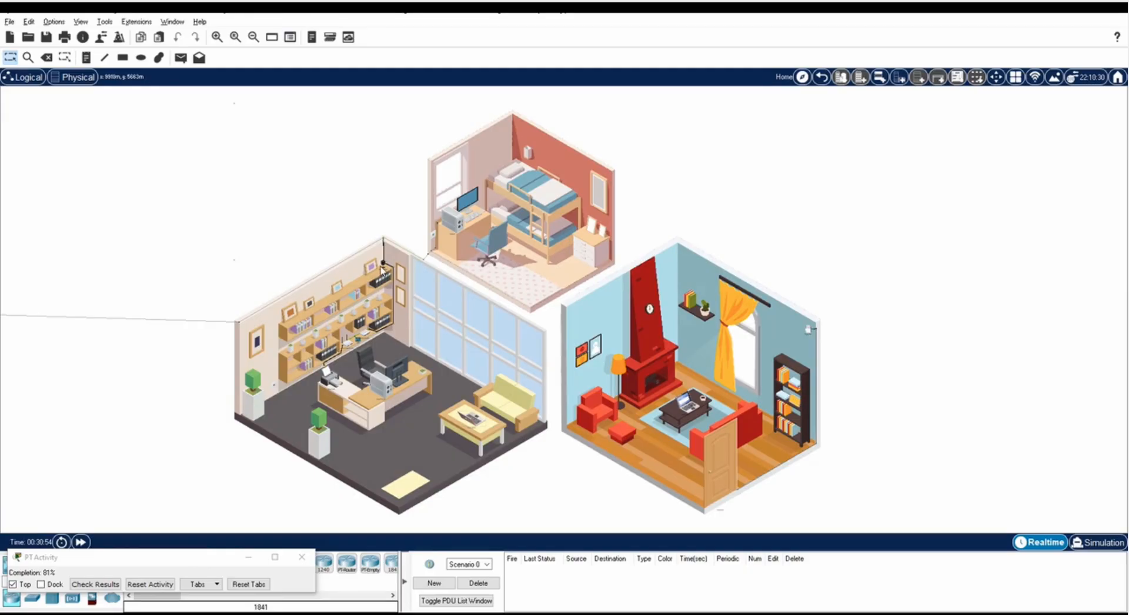
Set the webcam's Wireless0 SSID to HomeNet with WPA2-PSK and the network passphrase.
left_click(384, 266)
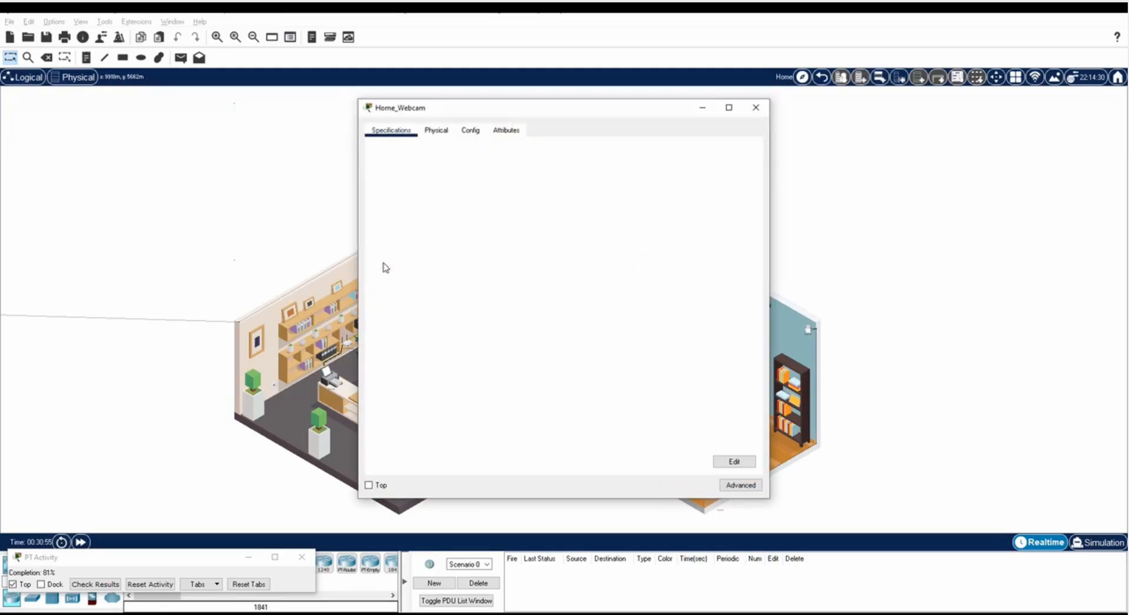
left_click(470, 132)
left_click(413, 209)
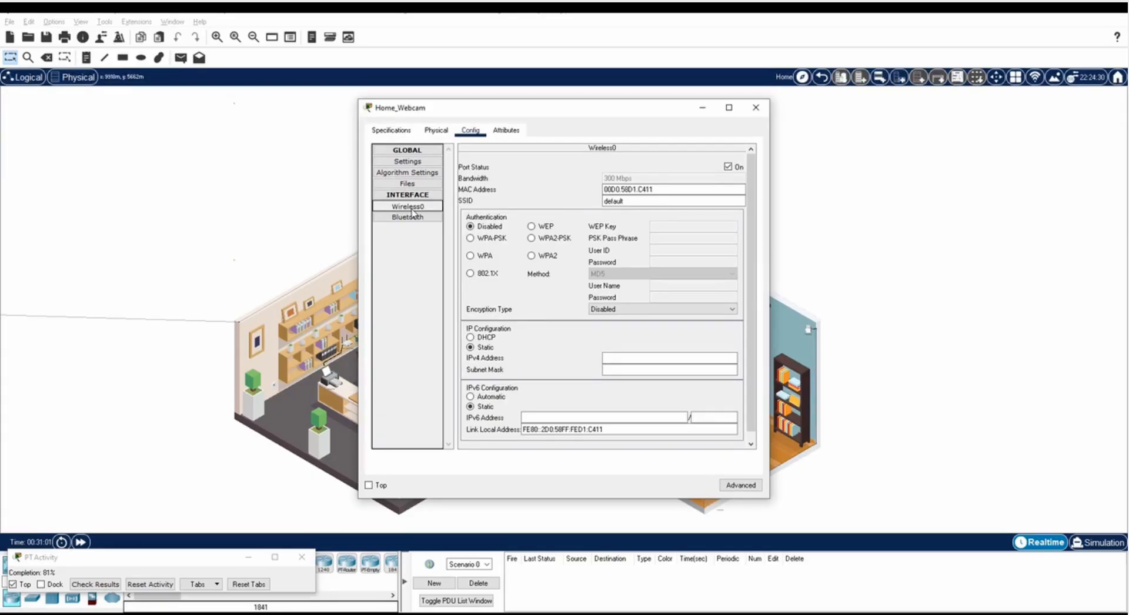
double_click(724, 201)
type("HomeNet")
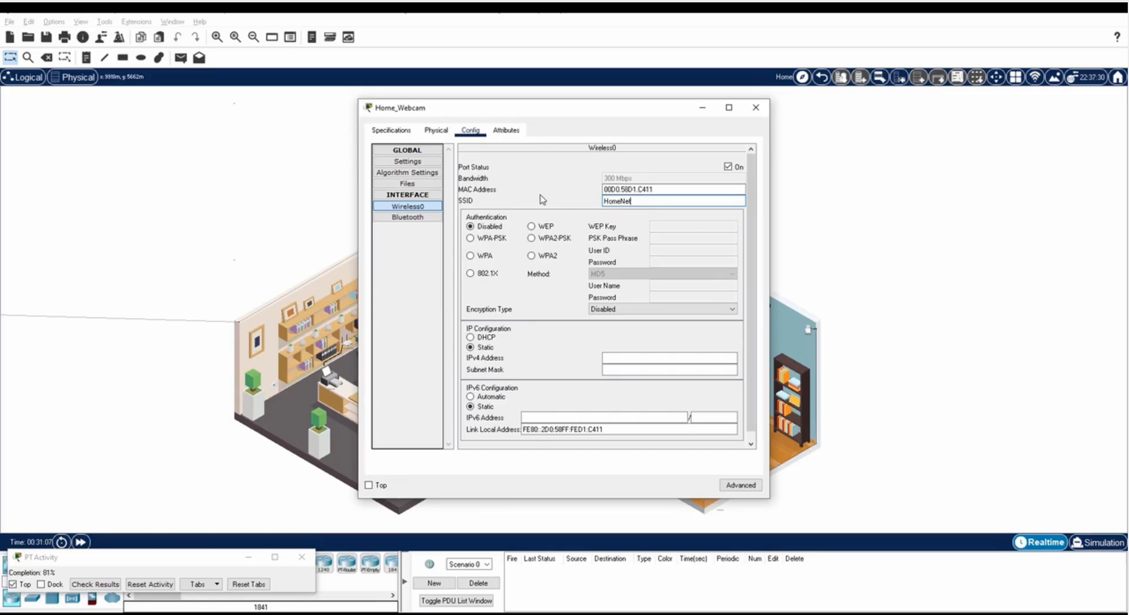
left_click(531, 237)
left_click(659, 238)
type("ciscorocks")
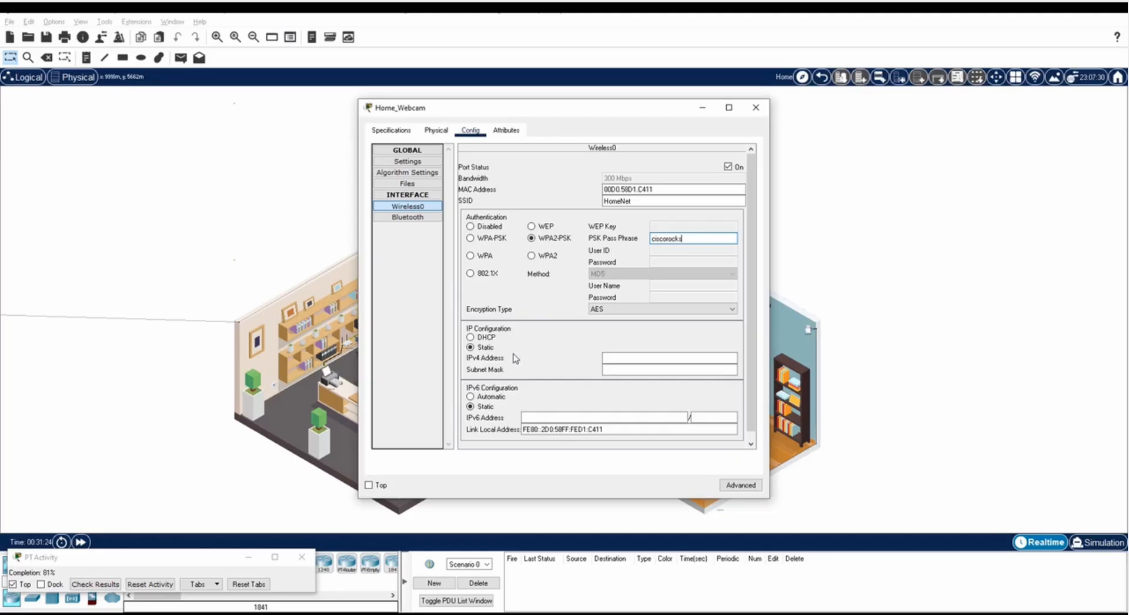
Switch the webcam to DHCP so it gets 192.168.0.106, then close its settings.
left_click(478, 338)
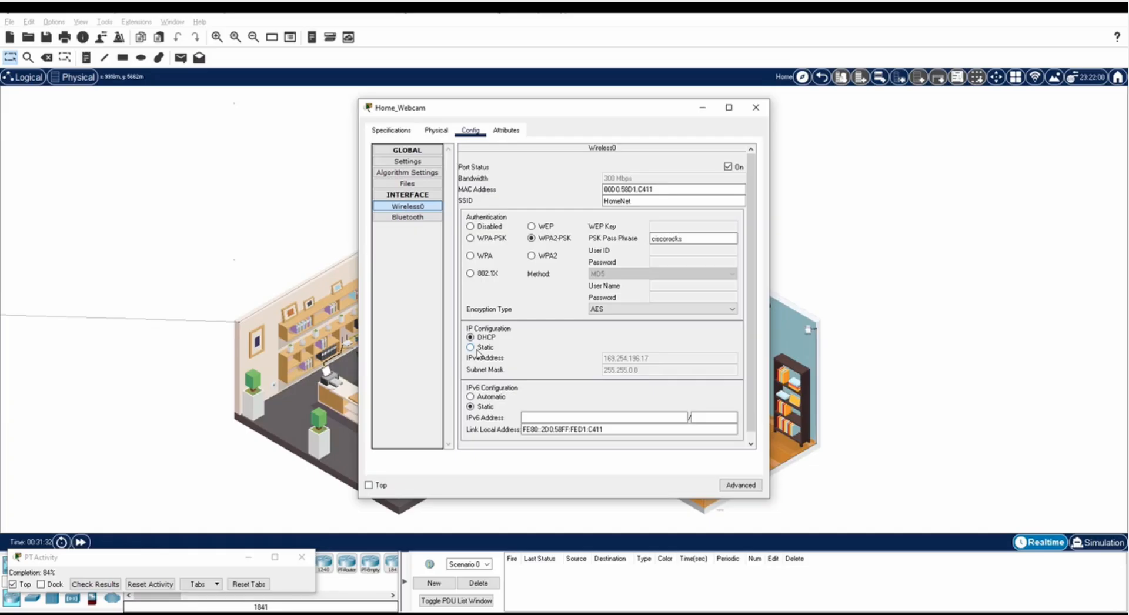
left_click(477, 348)
left_click(476, 338)
left_click(755, 107)
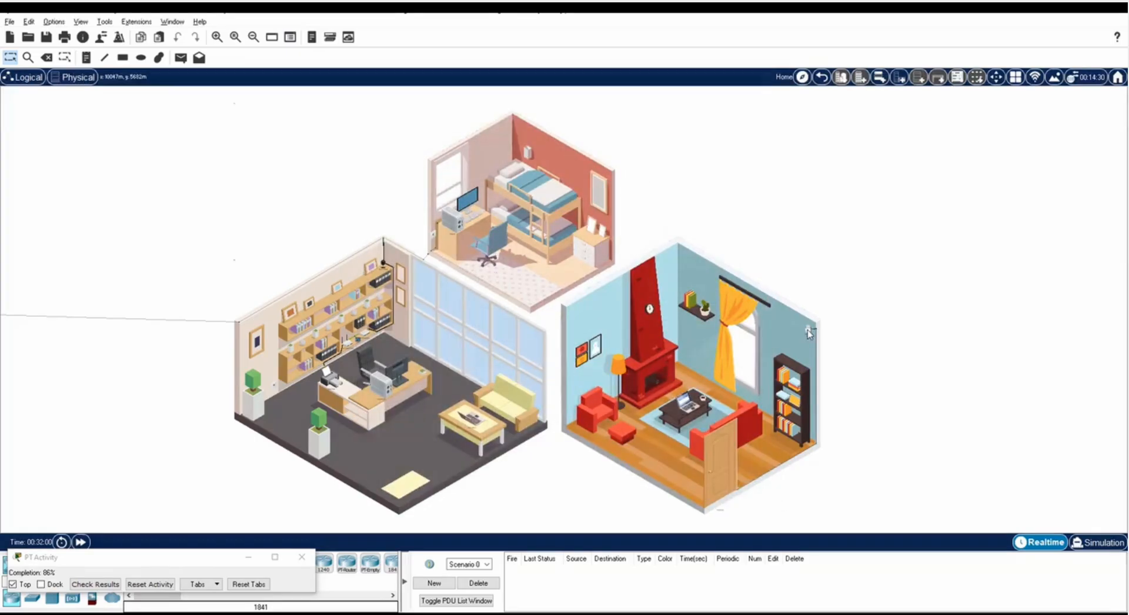
Set the siren's Wireless0 security to WPA2-PSK and enter the passphrase.
left_click(809, 330)
left_click(471, 130)
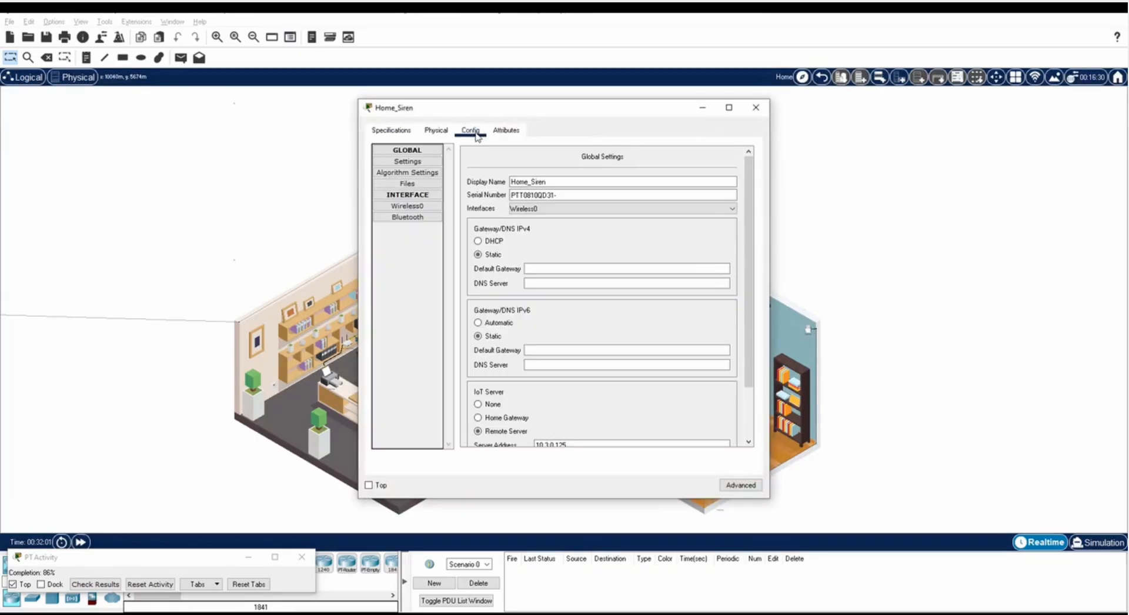
left_click(407, 206)
left_click(531, 238)
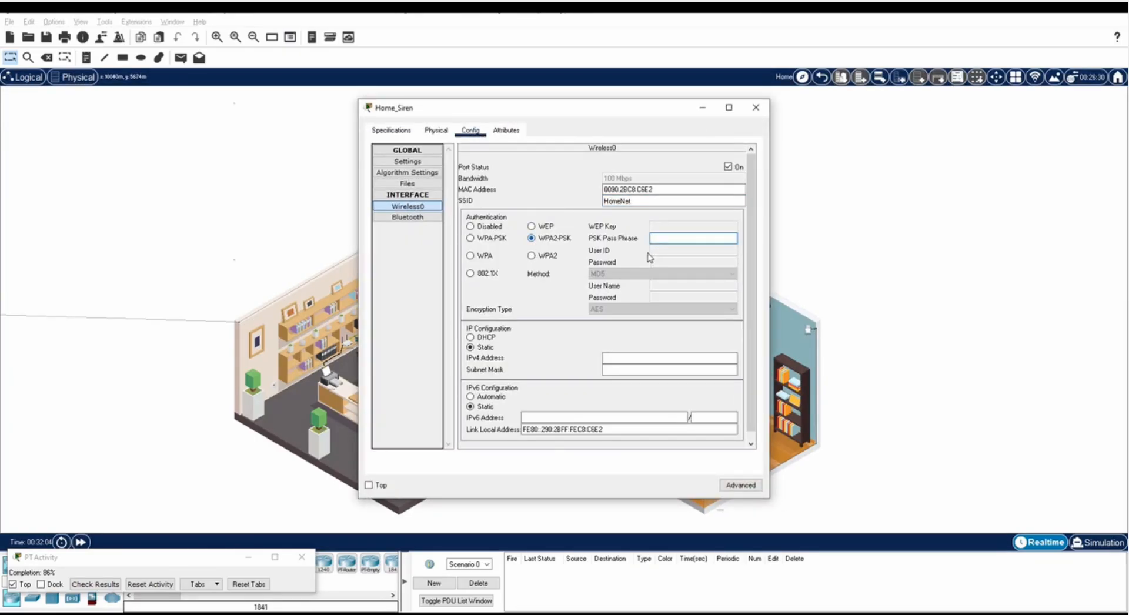
left_click(673, 238)
type("ciscorocks")
Switch the siren to DHCP for 192.168.0.107, close it, and open the Home Doors device.
left_click(470, 337)
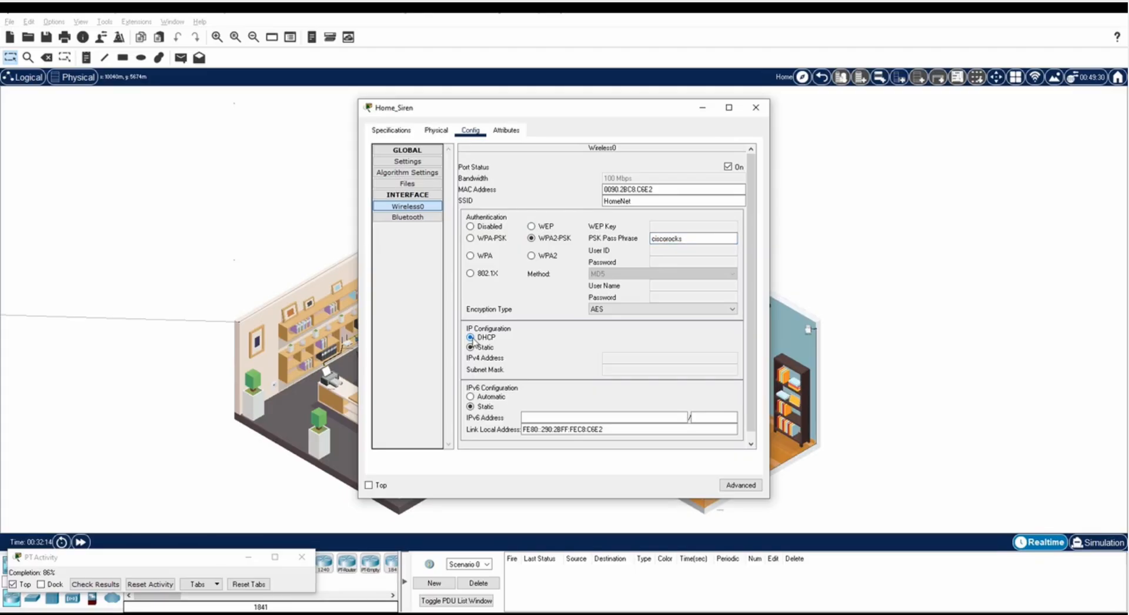
left_click(479, 348)
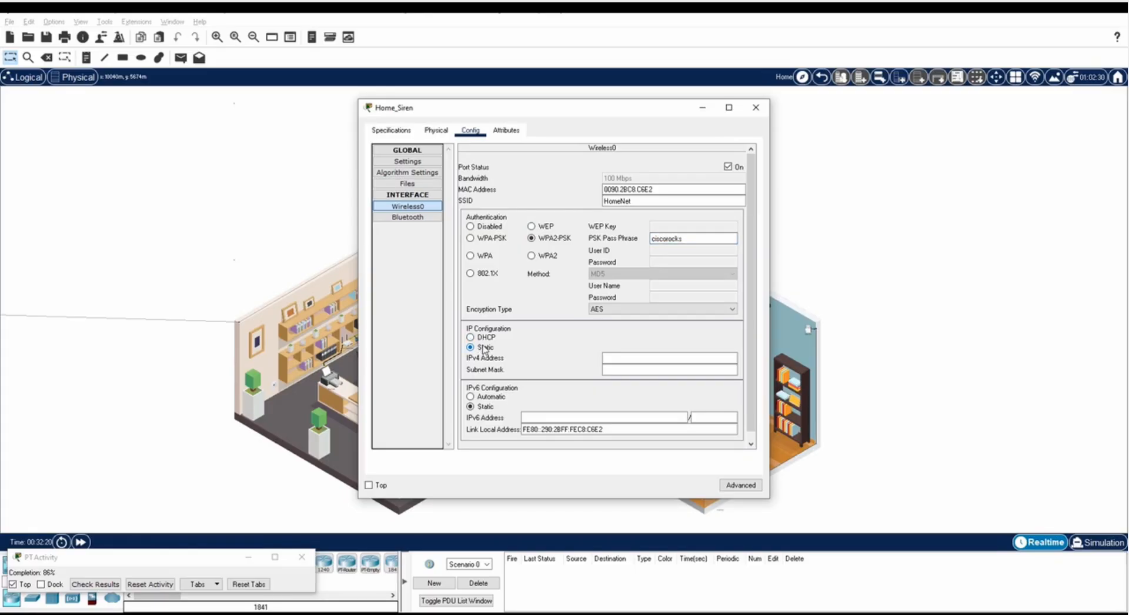
left_click(486, 339)
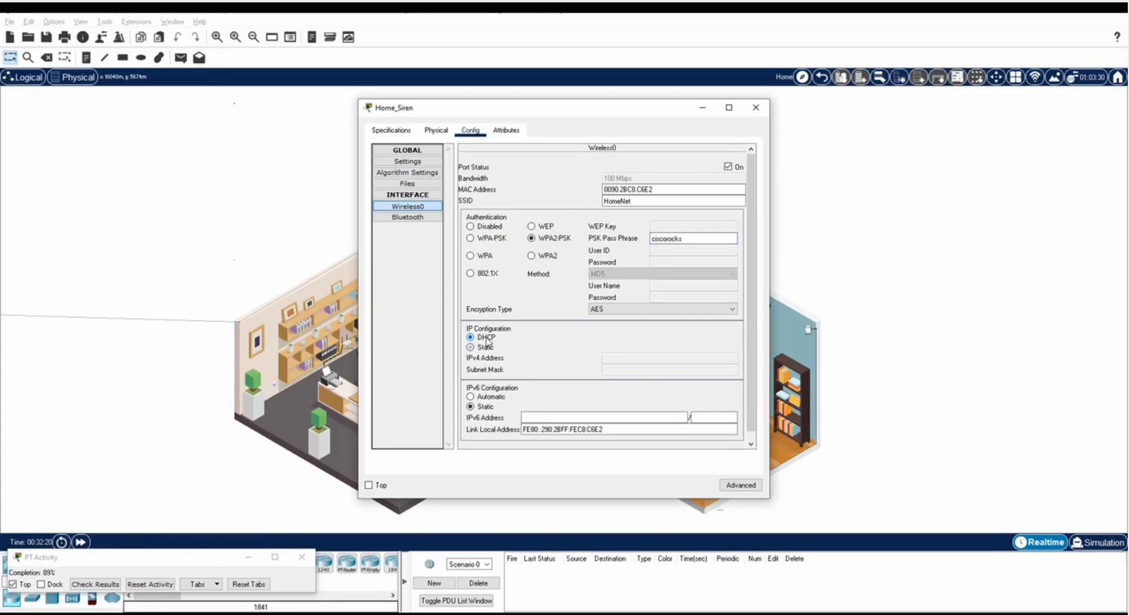
left_click(754, 108)
left_click(722, 447)
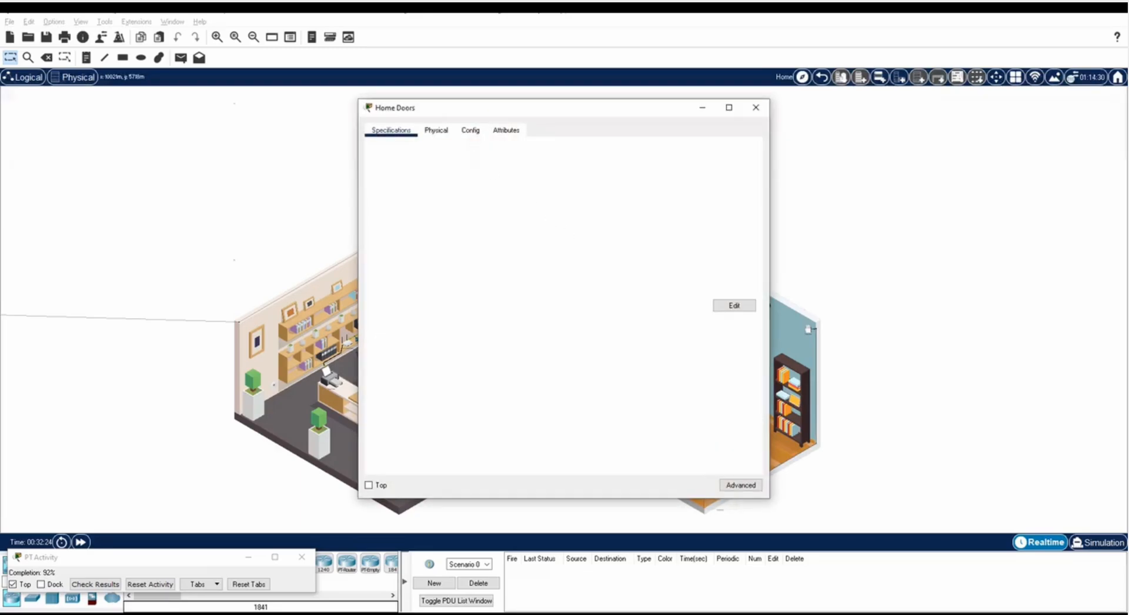
Set the door's Wireless0 SSID to HomeNet with WPA2-PSK and the network passphrase.
left_click(470, 130)
left_click(407, 205)
type("H")
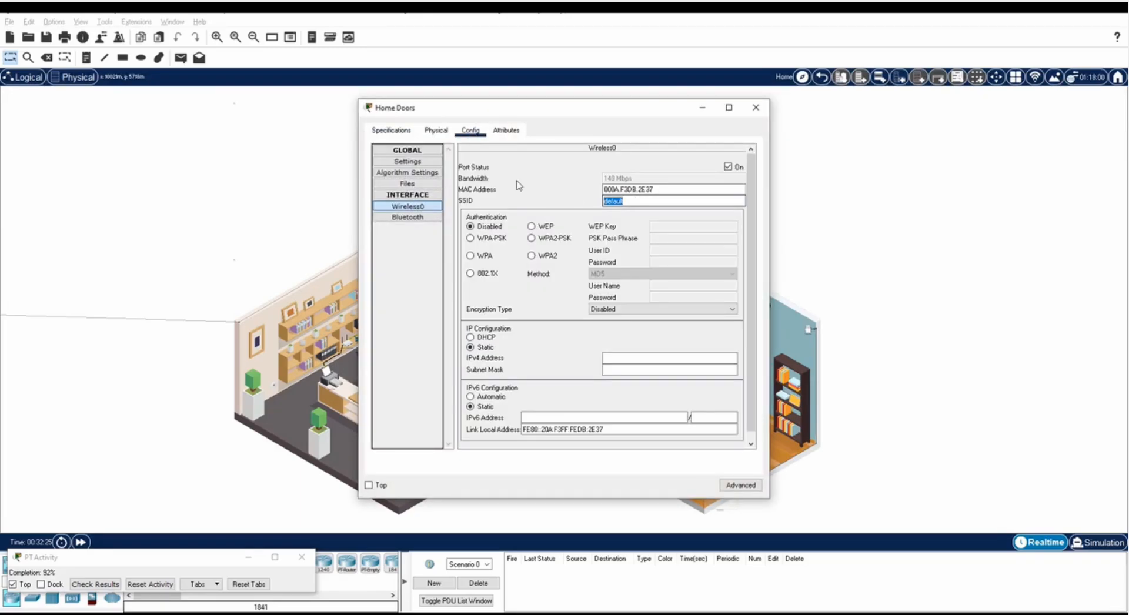
type("omeNet")
left_click(531, 238)
left_click(661, 238)
type("ciscorocks")
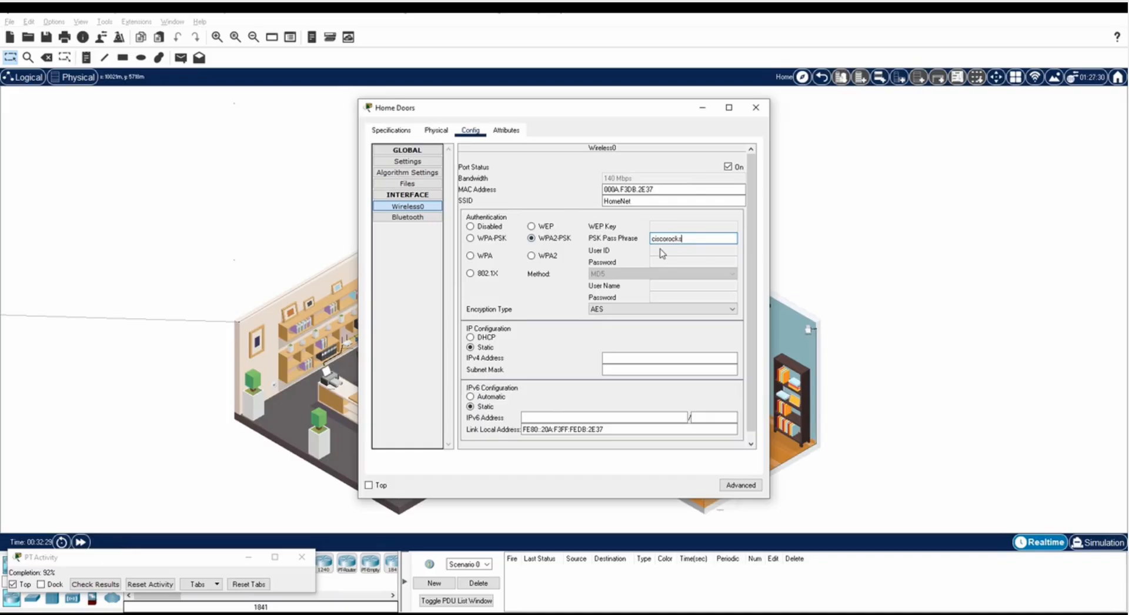
Switch the door to DHCP addressing, renew the lease, and close its window.
left_click(486, 337)
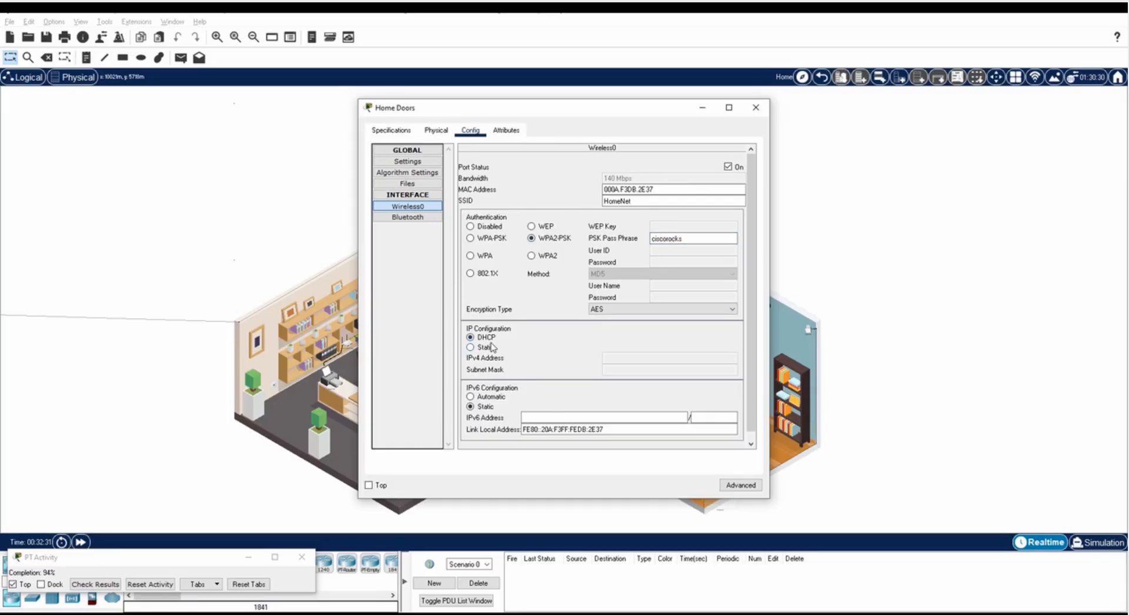
left_click(489, 347)
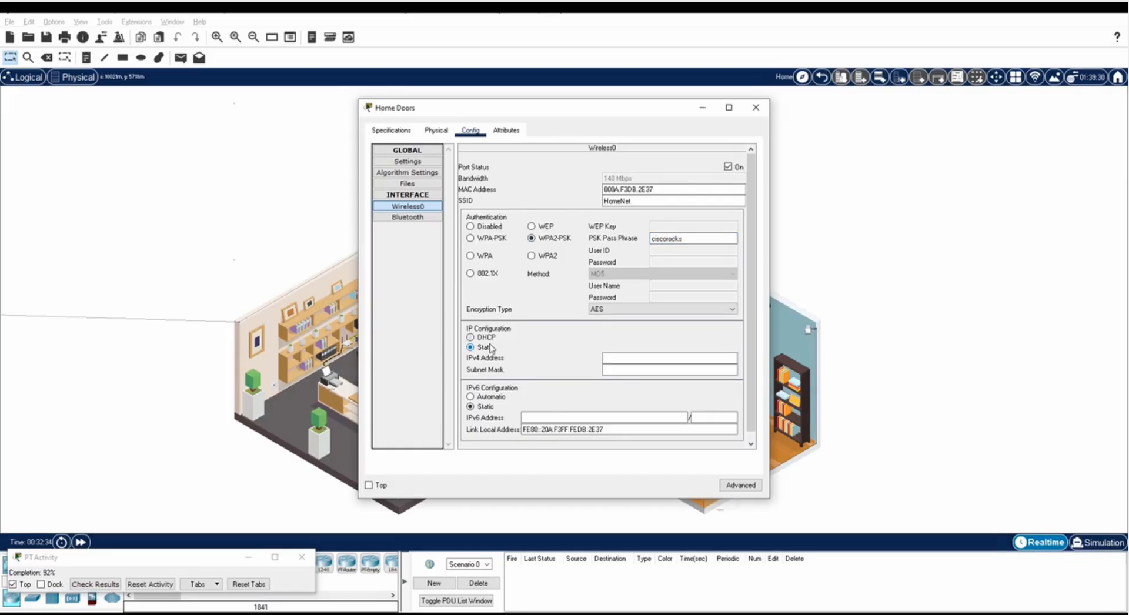
left_click(490, 338)
left_click(755, 108)
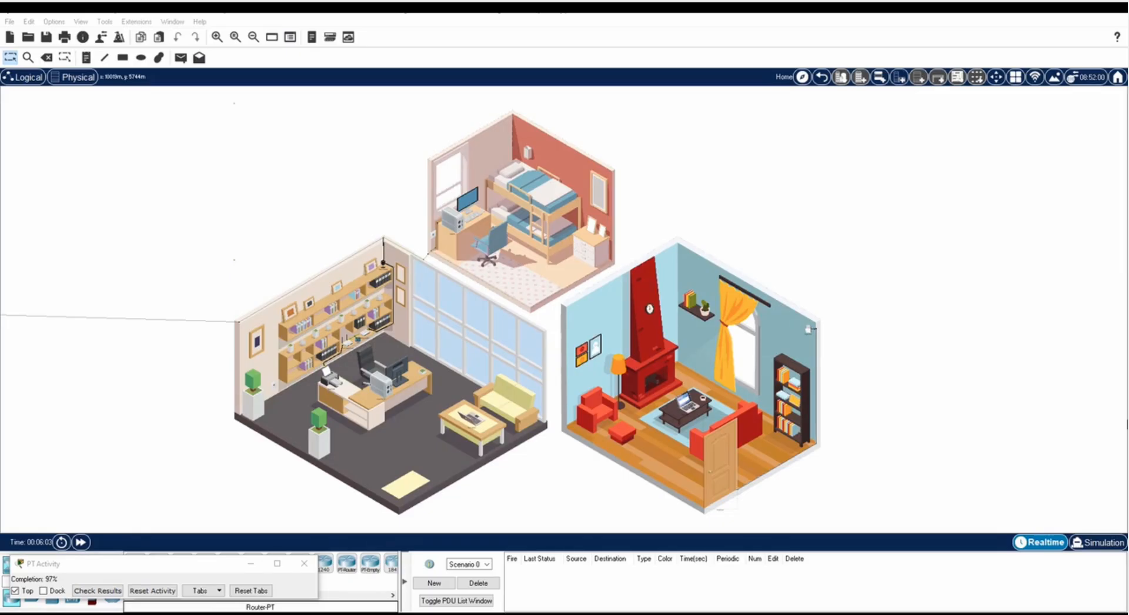
left_click(685, 405)
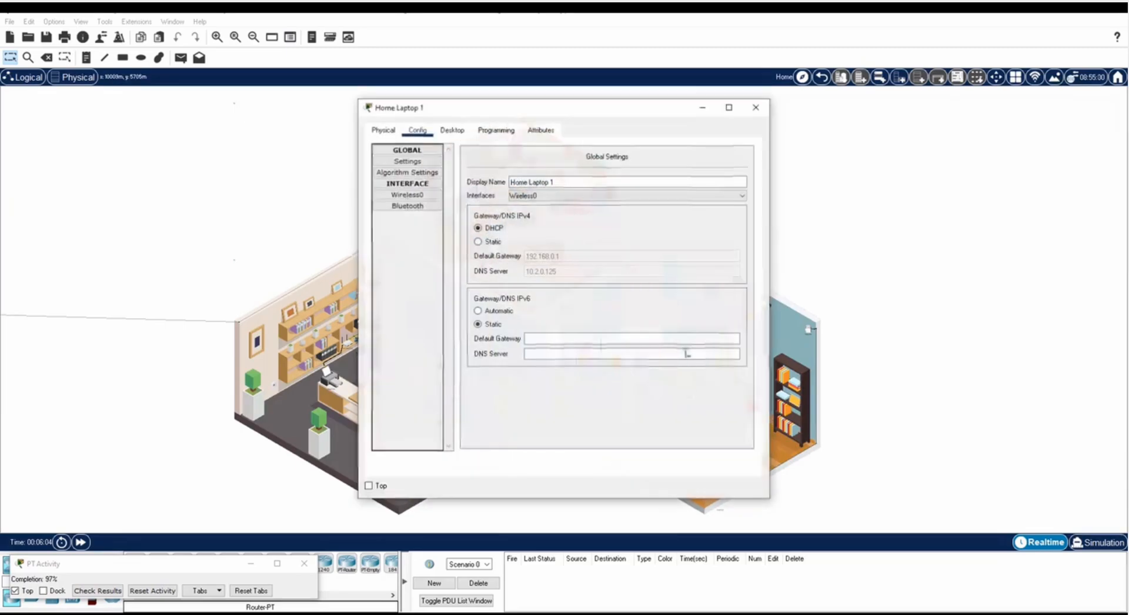
left_click(452, 130)
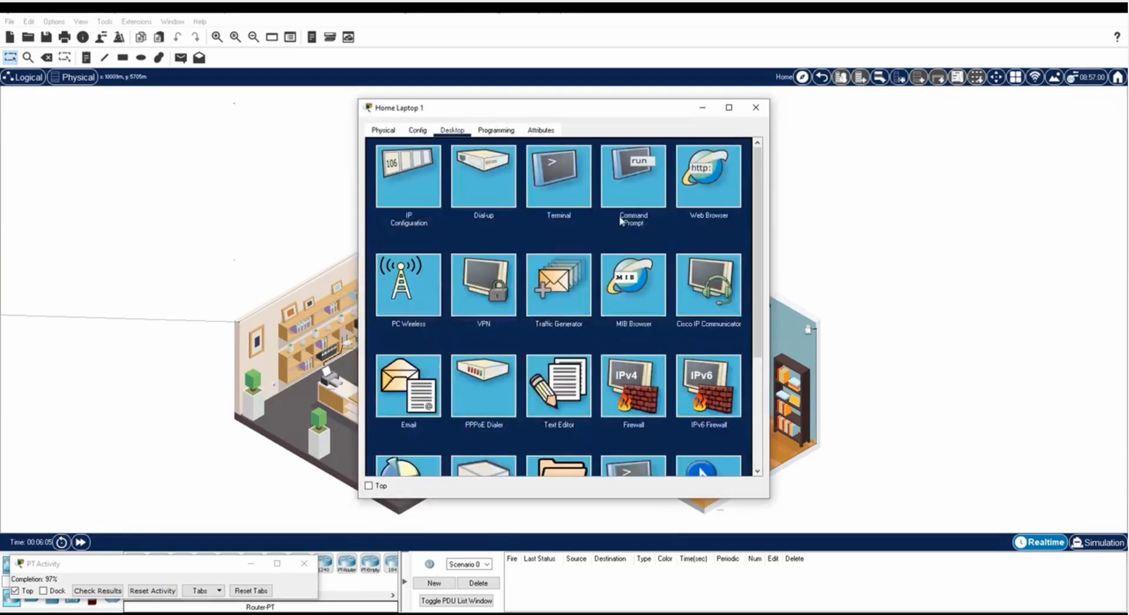
left_click(708, 185)
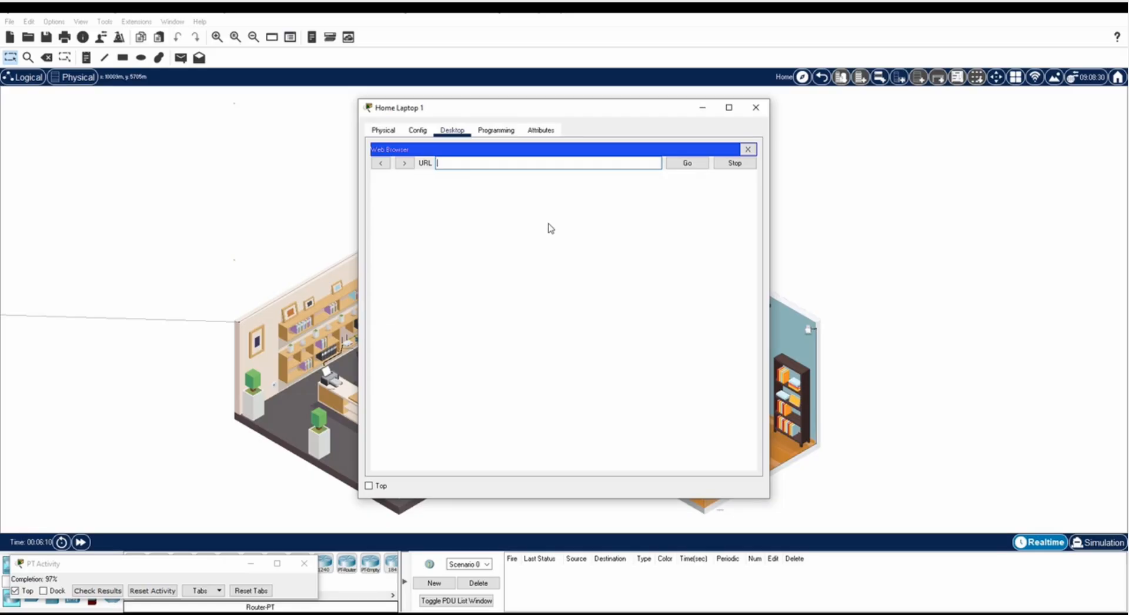
type("http://www.ptsecurity.com")
left_click(81, 541)
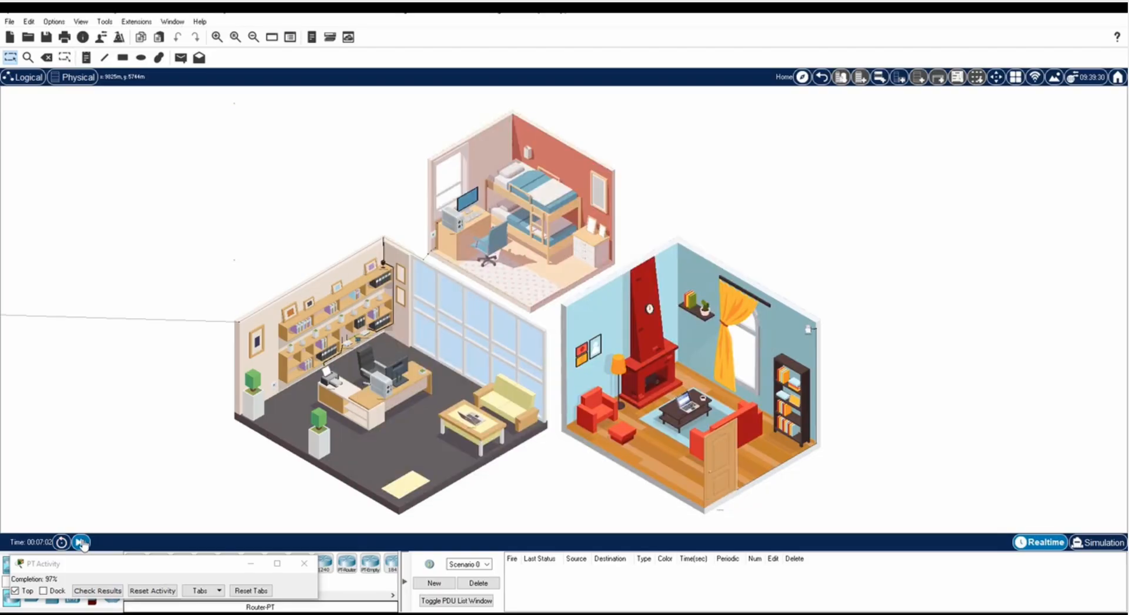
left_click(693, 410)
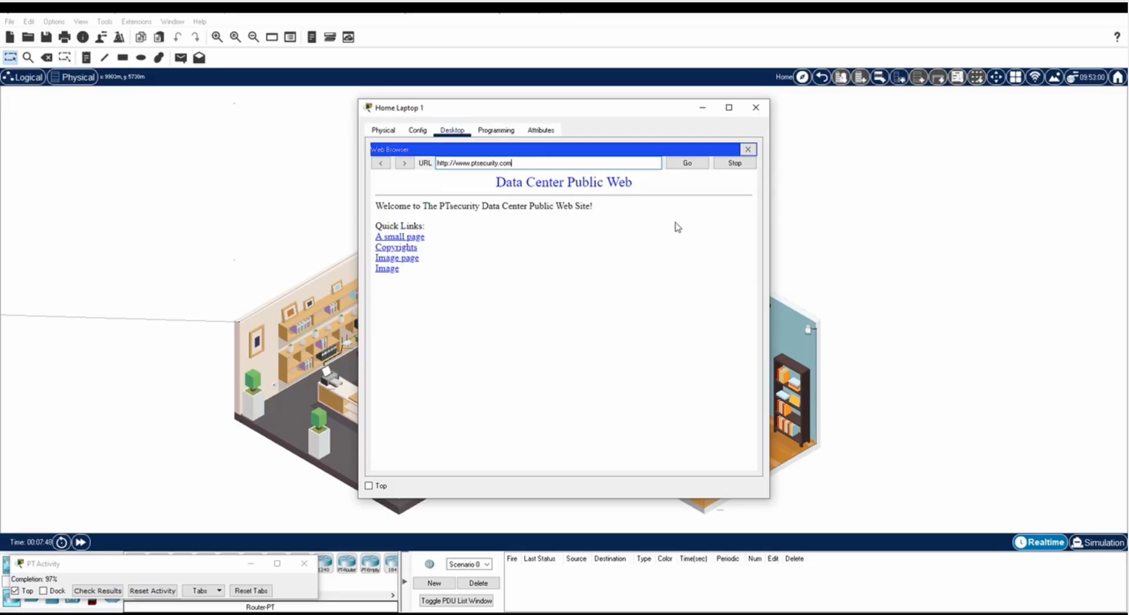
left_click(755, 107)
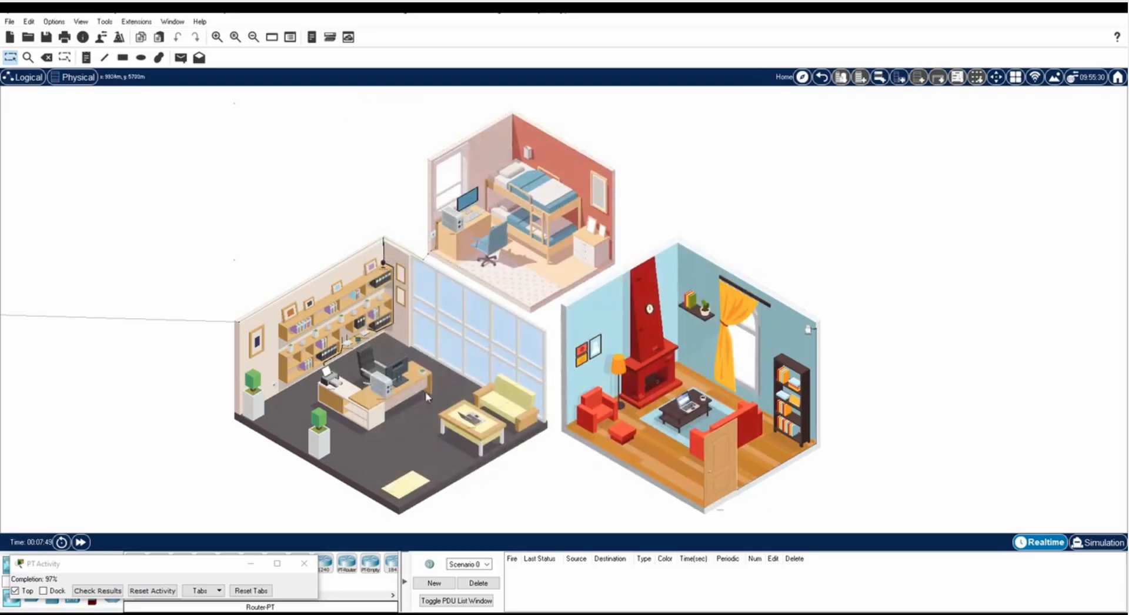
left_click(475, 420)
left_click(709, 176)
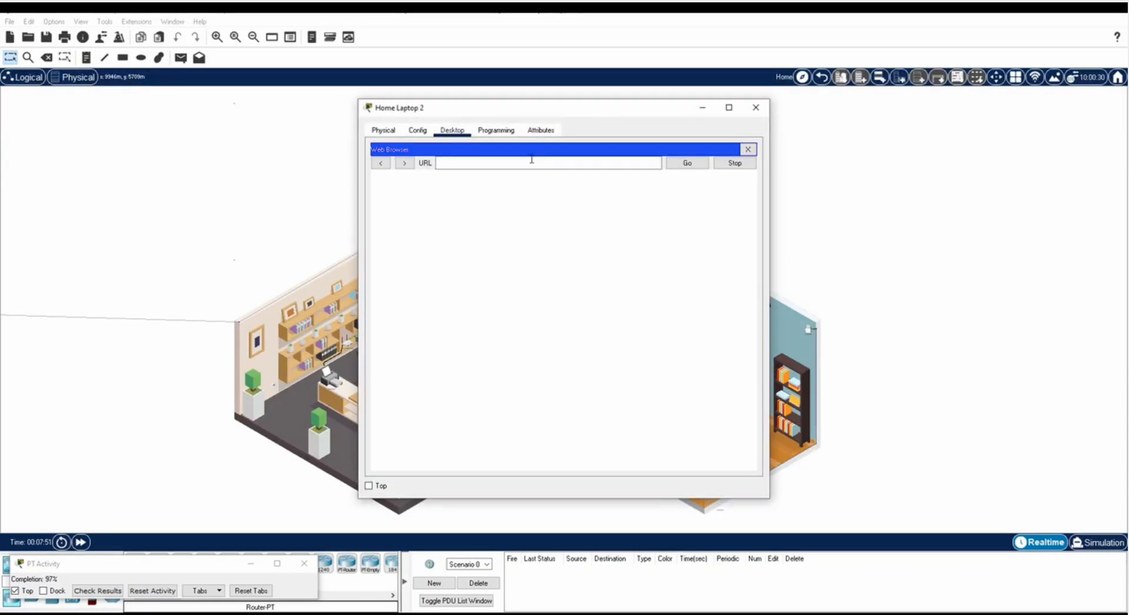
left_click(530, 164)
type("www.ptsecurity.com")
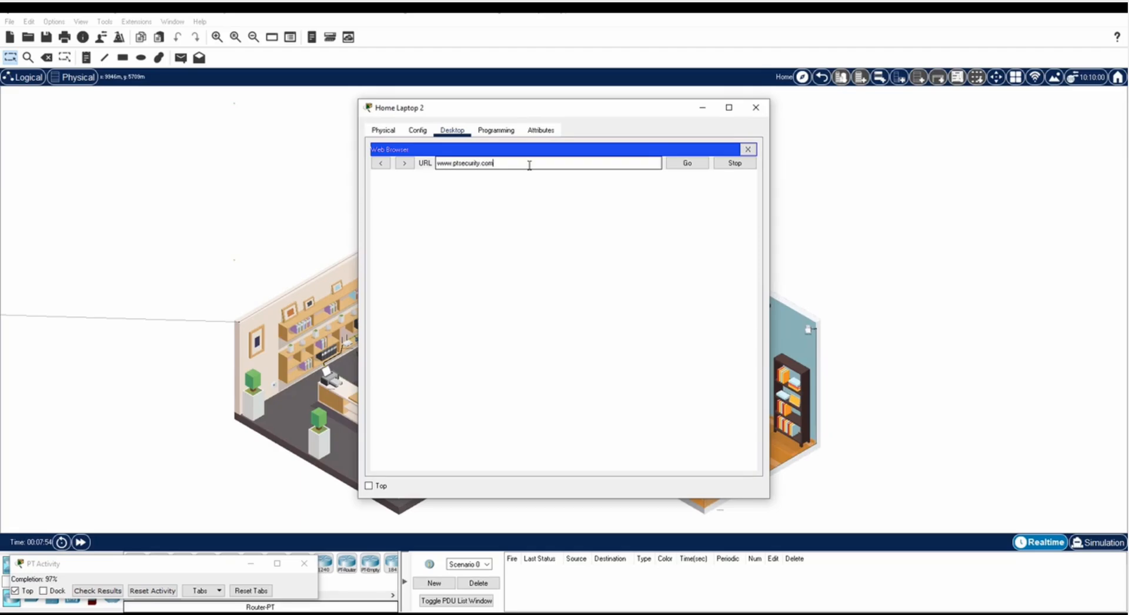
key("Return")
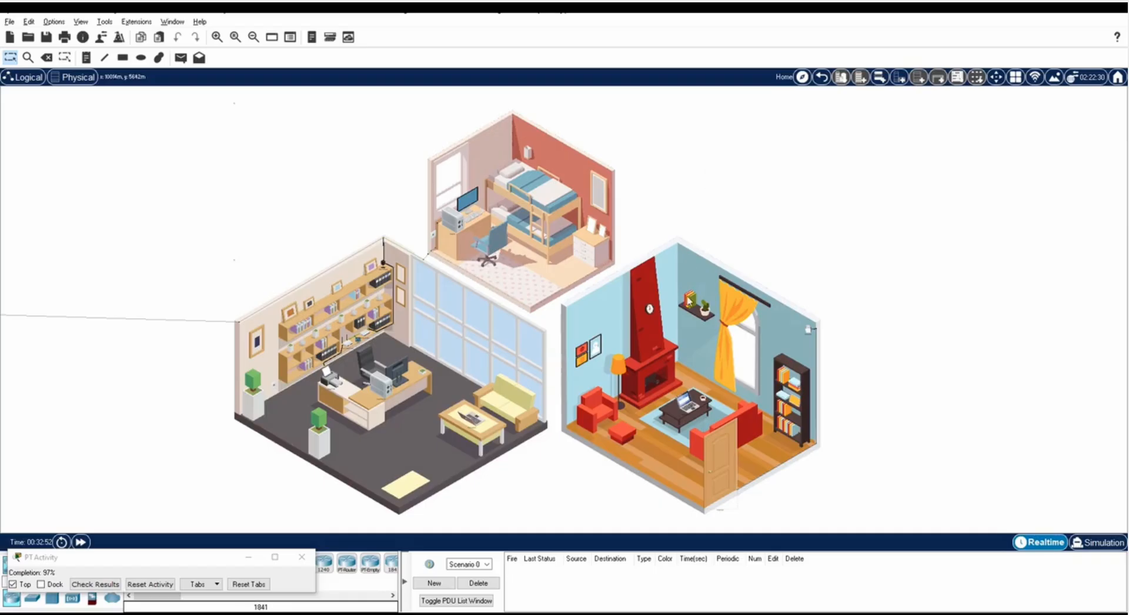
Run ipconfig on Home Laptop 1 to confirm 192.168.0.102 with gateway 192.168.0.1, then close it.
mouse_move(692, 410)
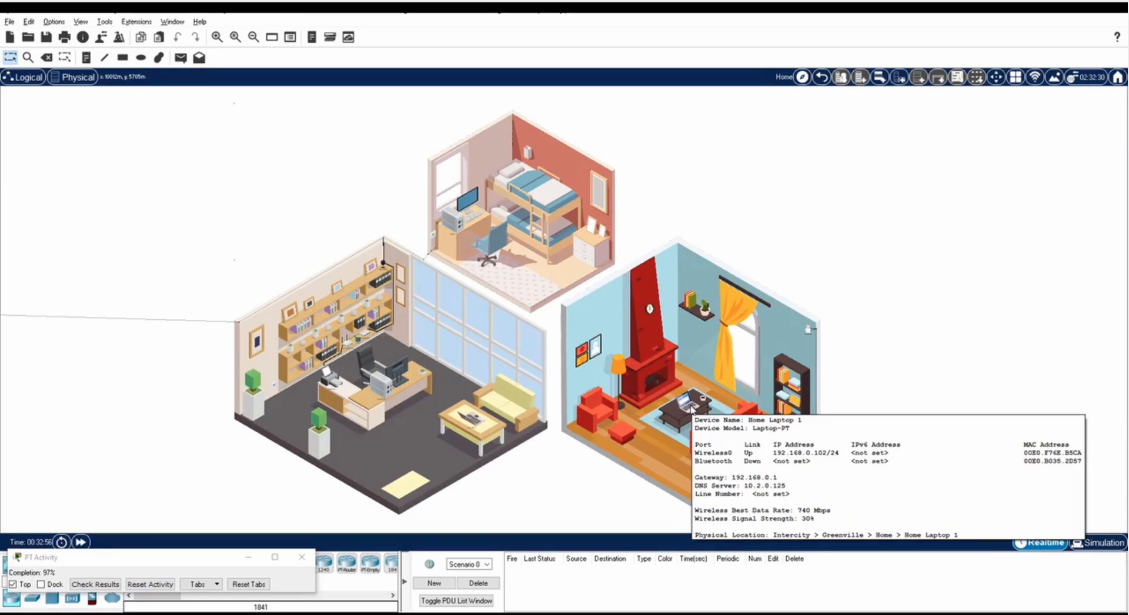
left_click(691, 409)
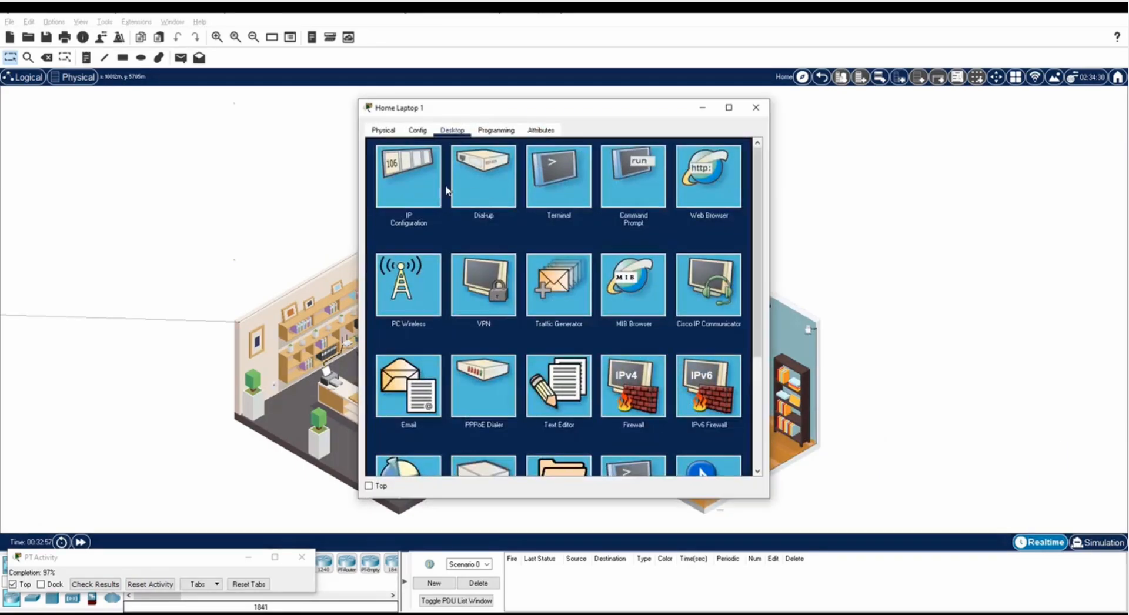
left_click(411, 180)
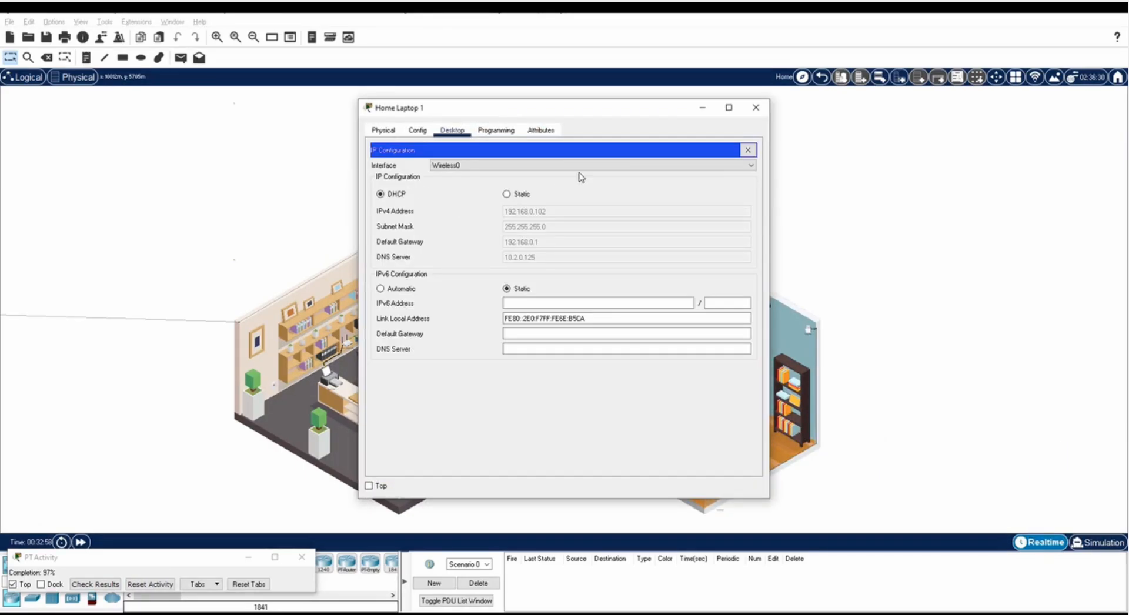
left_click(747, 151)
left_click(642, 177)
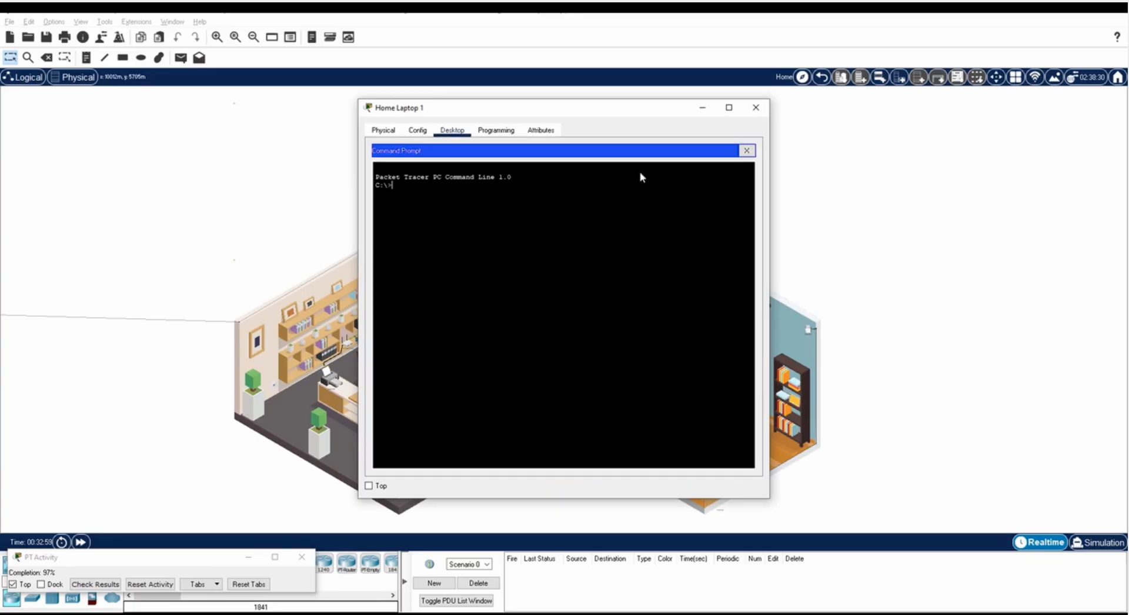
type("ipconfig")
key("Return")
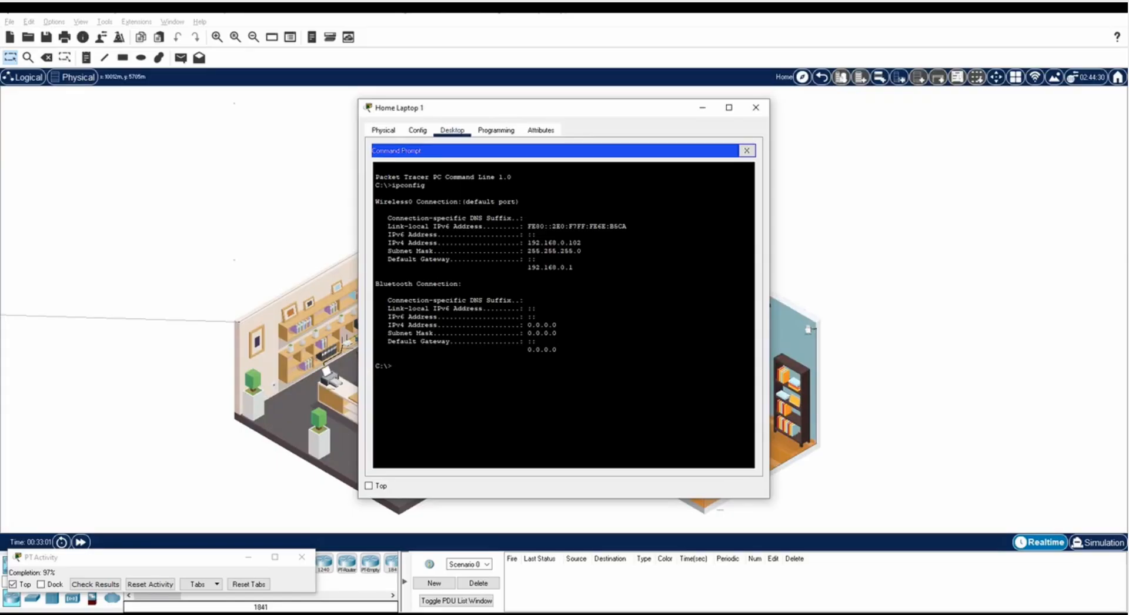
left_click_drag(580, 243, 525, 243)
left_click(756, 109)
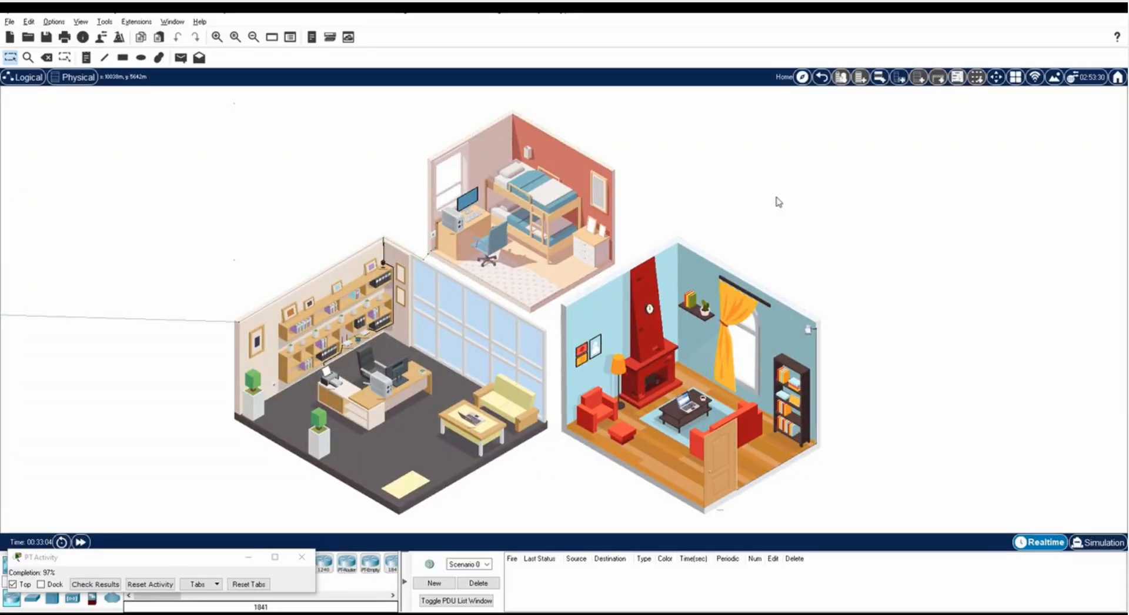
Ping 192.168.0.102 from Home Laptop 2 with 0% loss, then open the router's GuestNet page on the Home Office PC.
left_click(474, 413)
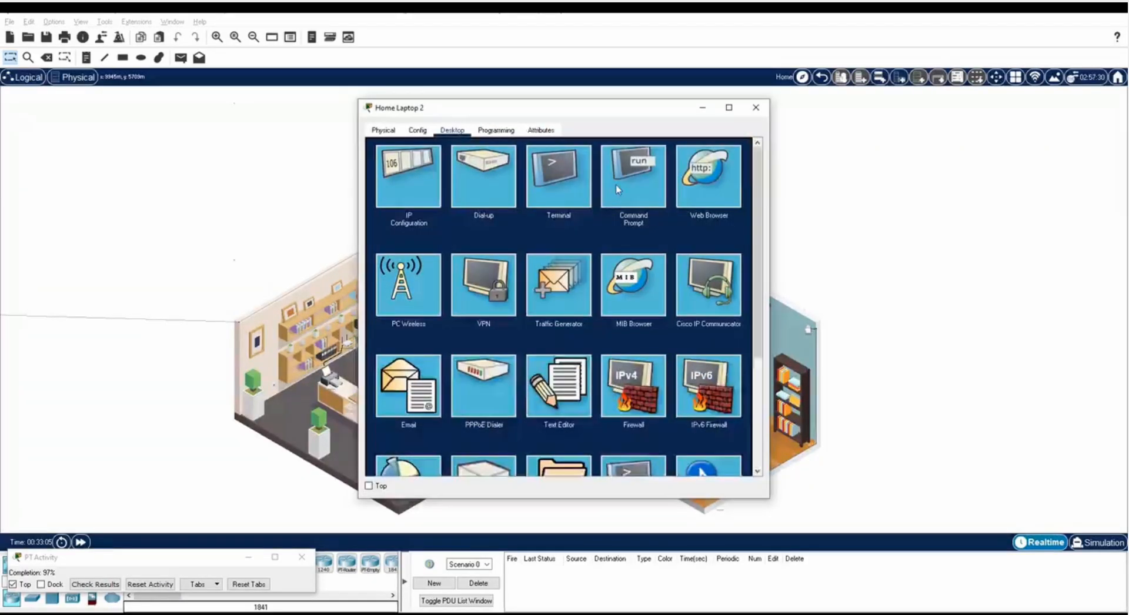
left_click(617, 188)
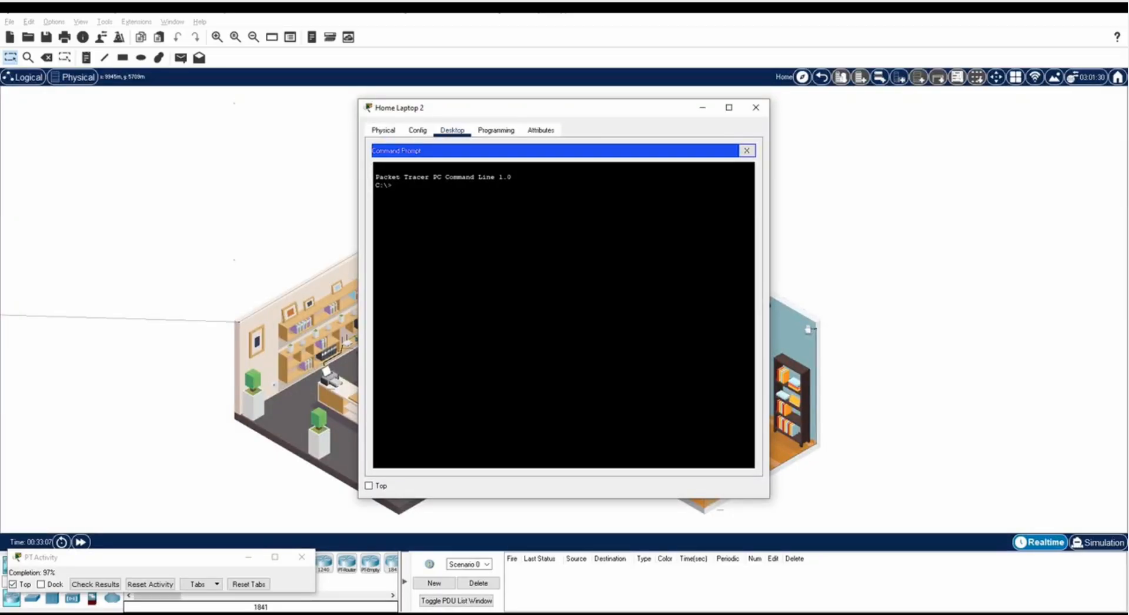
type("ping 192.168.0.102")
key("Return")
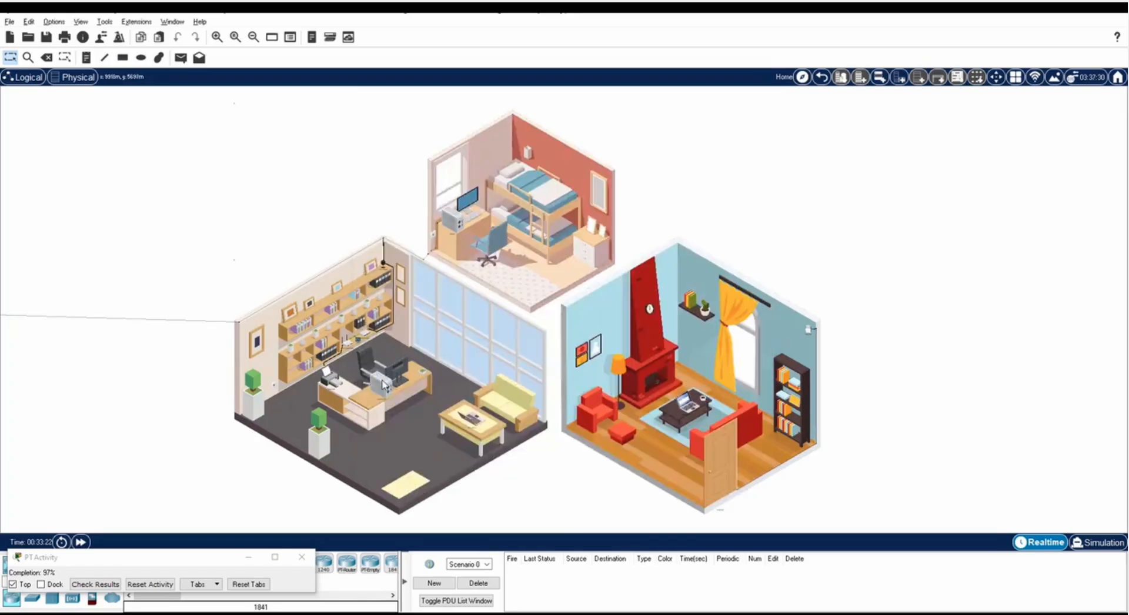
left_click(381, 380)
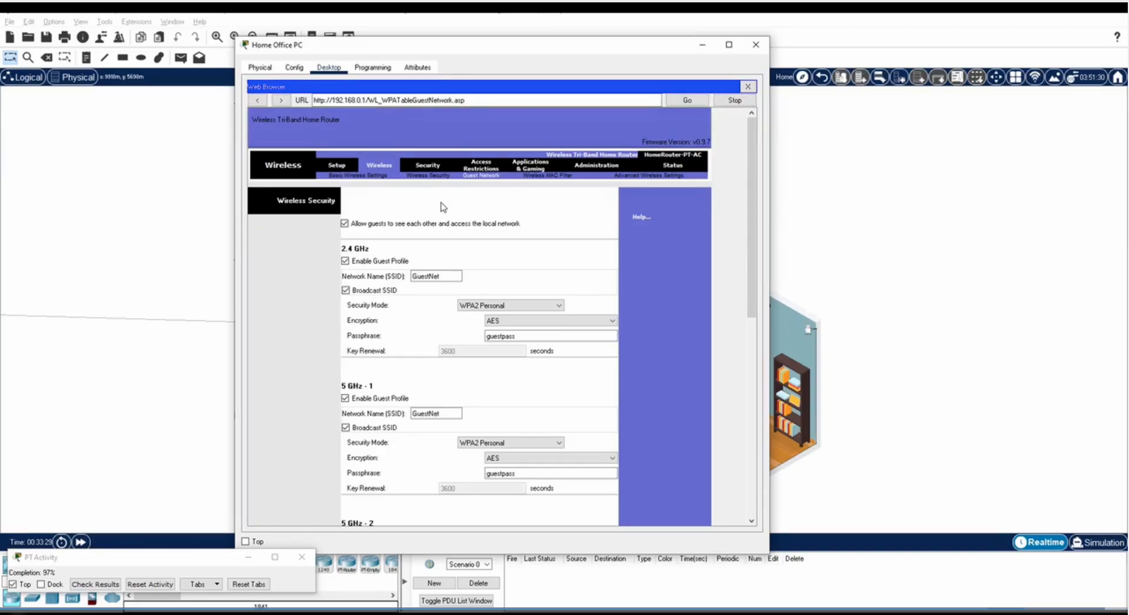
Block guests from each other and the local network, then rerun Home Laptop 2's ping to 192.168.0.102, now timing out.
left_click(344, 224)
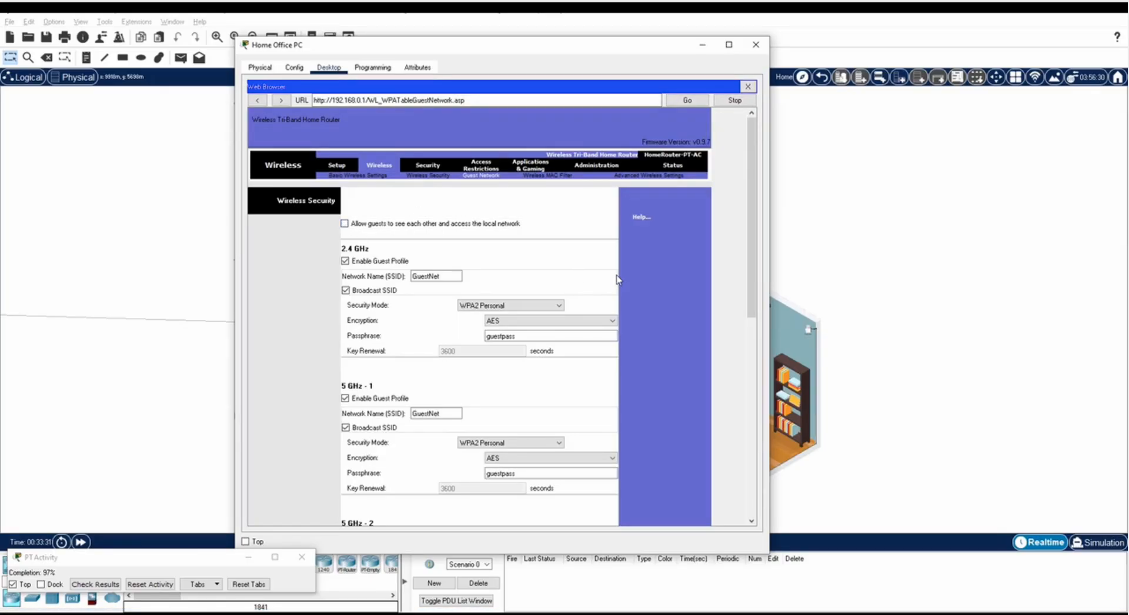
scroll(617, 280, "down", 10)
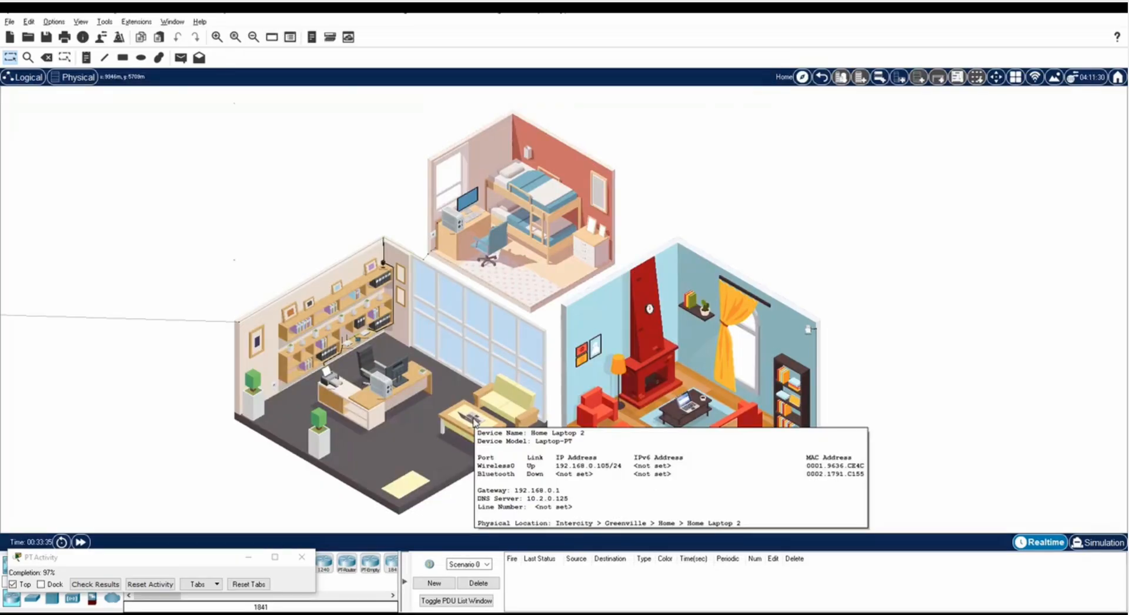
left_click(475, 423)
key("Up")
key("Return")
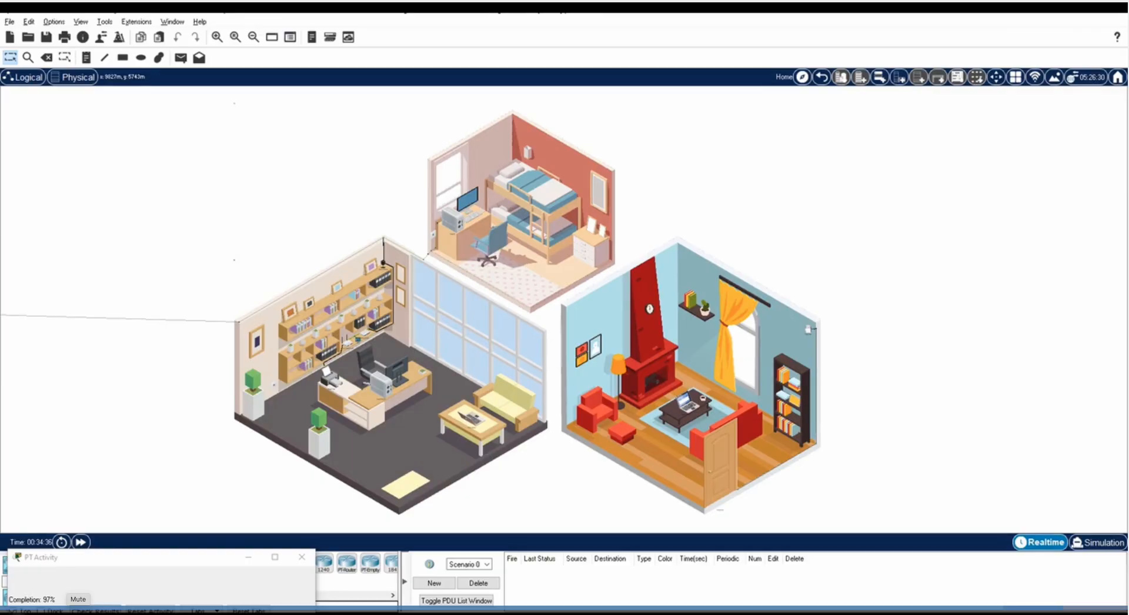
left_click(96, 610)
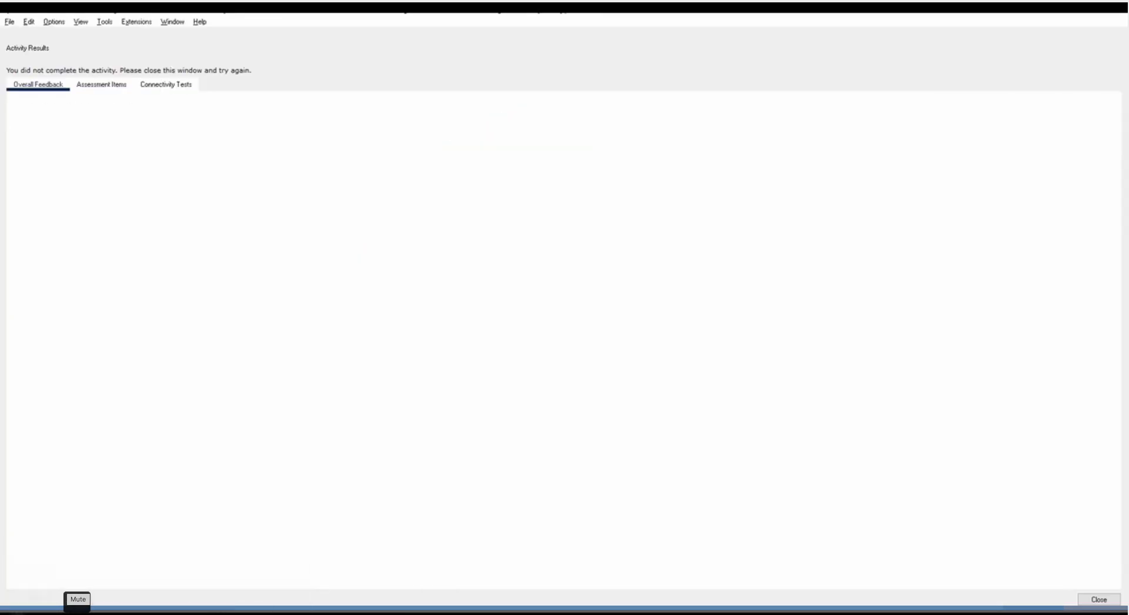
left_click(105, 86)
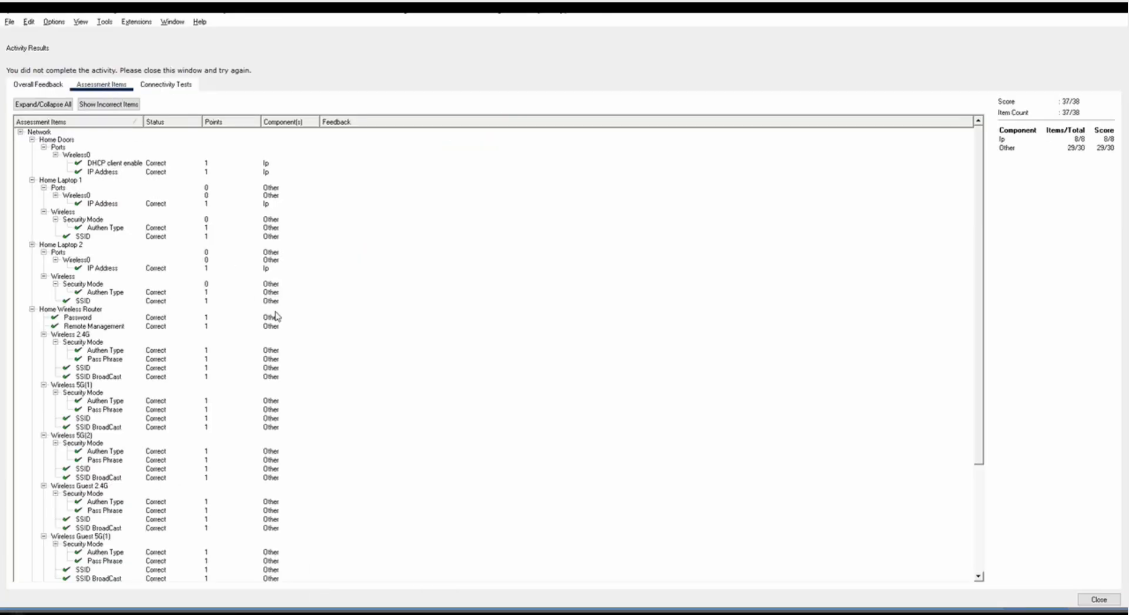
scroll(296, 333, "down", 1)
scroll(297, 337, "down", 3)
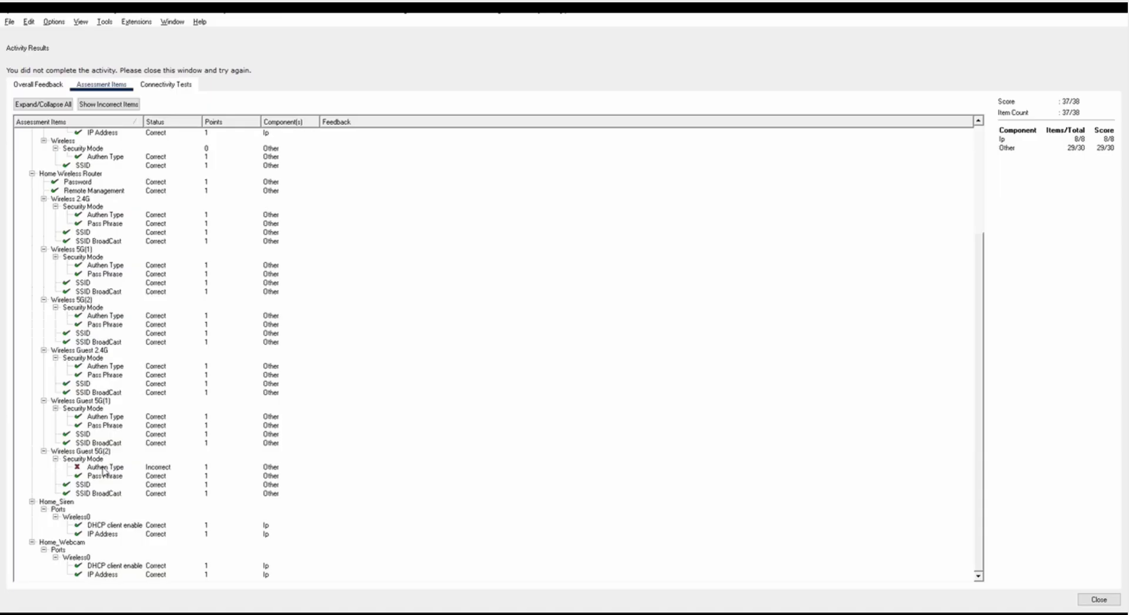
left_click(1098, 600)
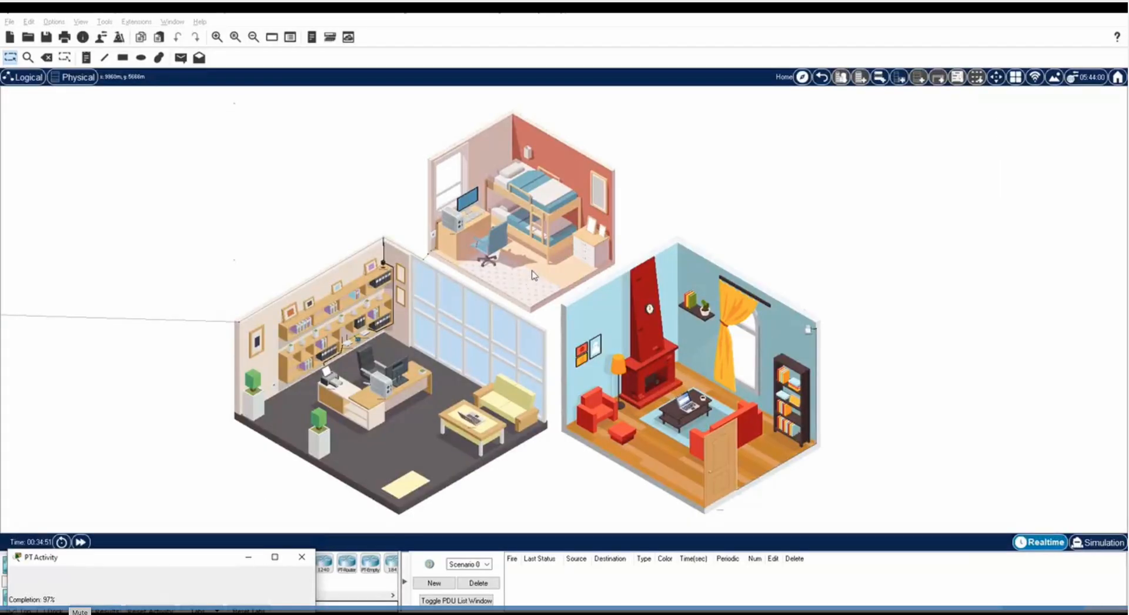
On the Home Office PC's router page, set 5 GHz-2 guest Security Mode to WPA2 Personal and save.
left_click(394, 369)
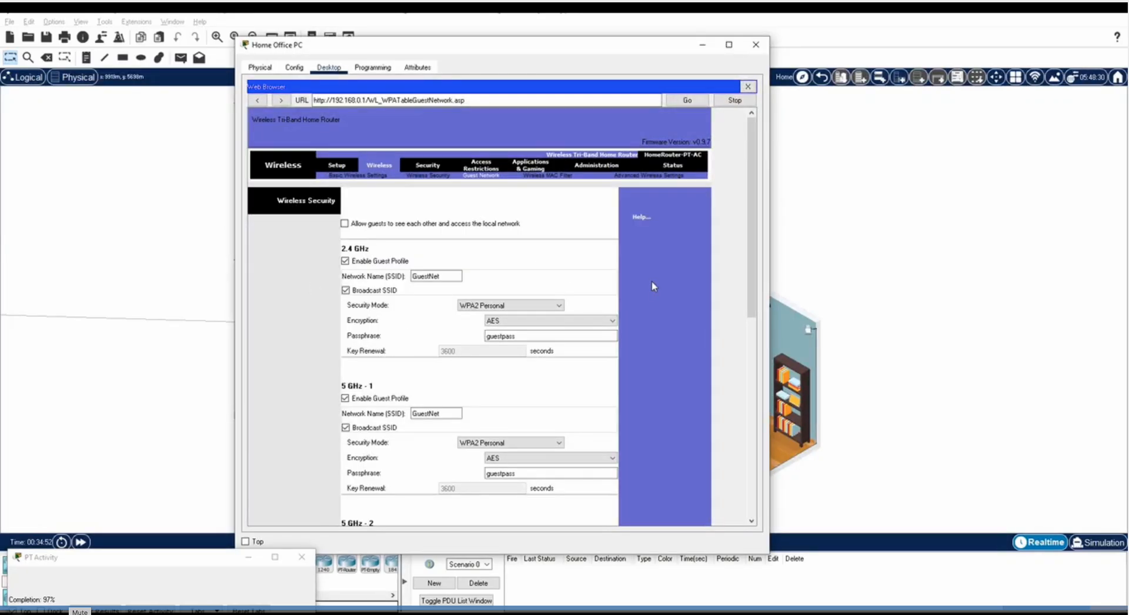
scroll(652, 286, "down", 5)
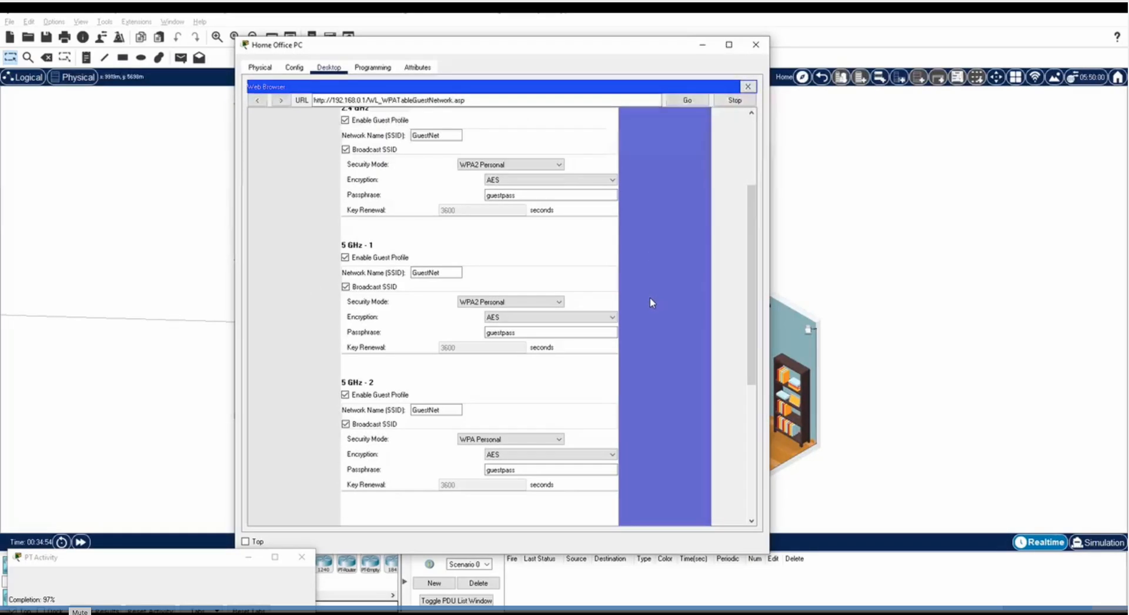
scroll(650, 297, "down", 3)
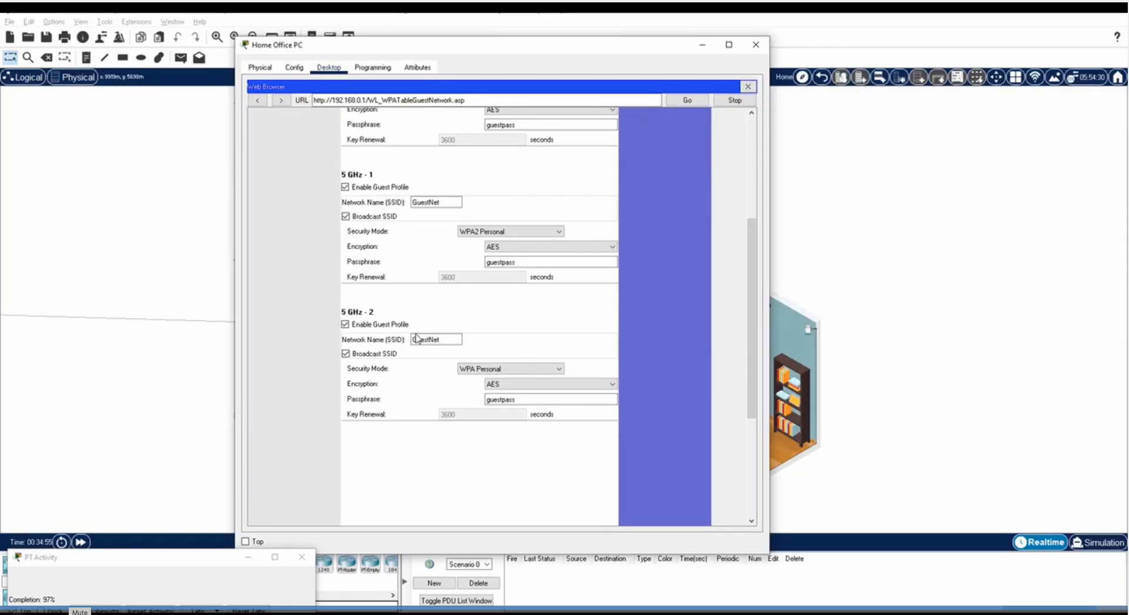
left_click(517, 374)
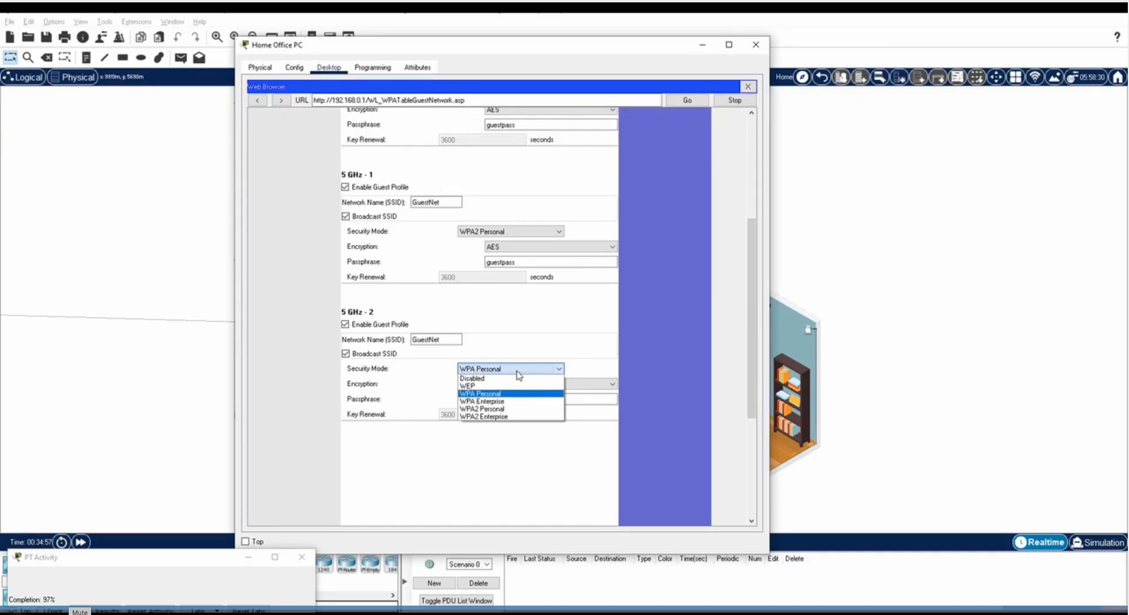
left_click(503, 409)
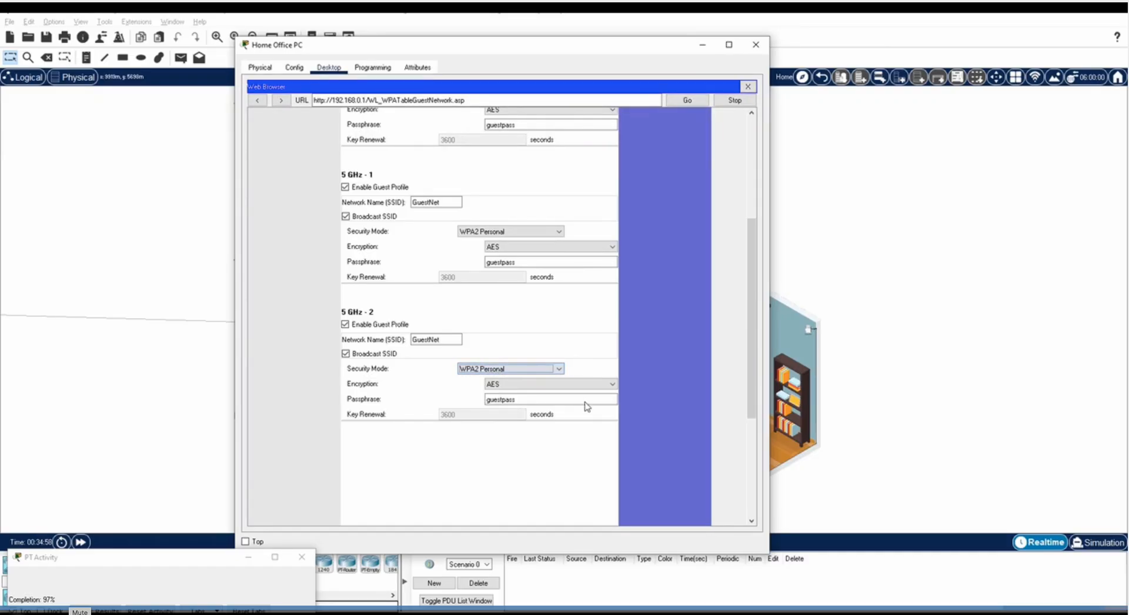
scroll(662, 382, "down", 5)
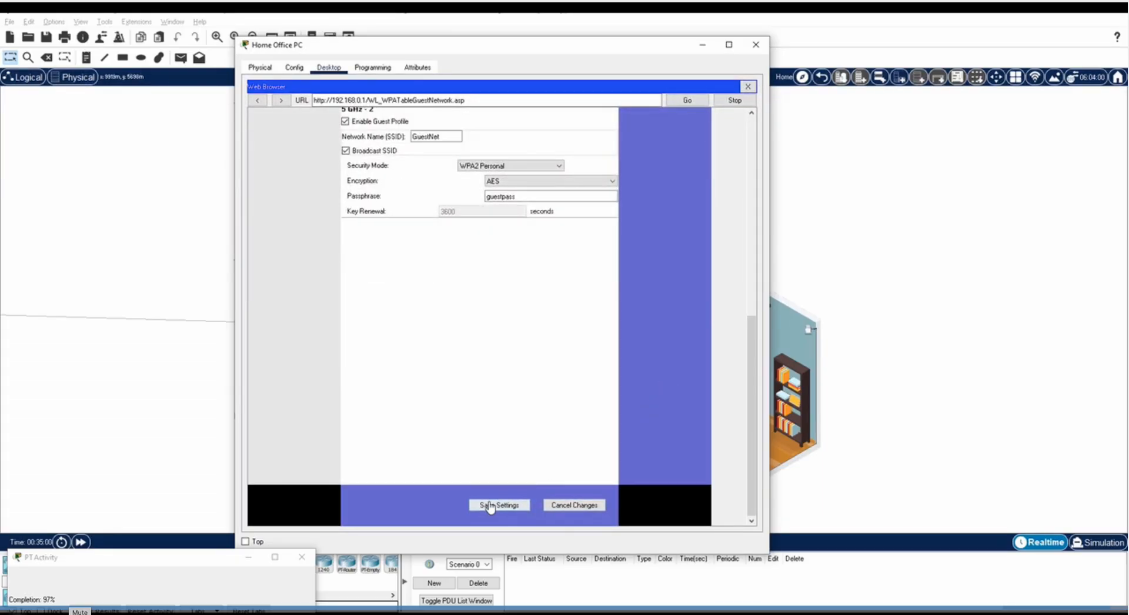
left_click(489, 506)
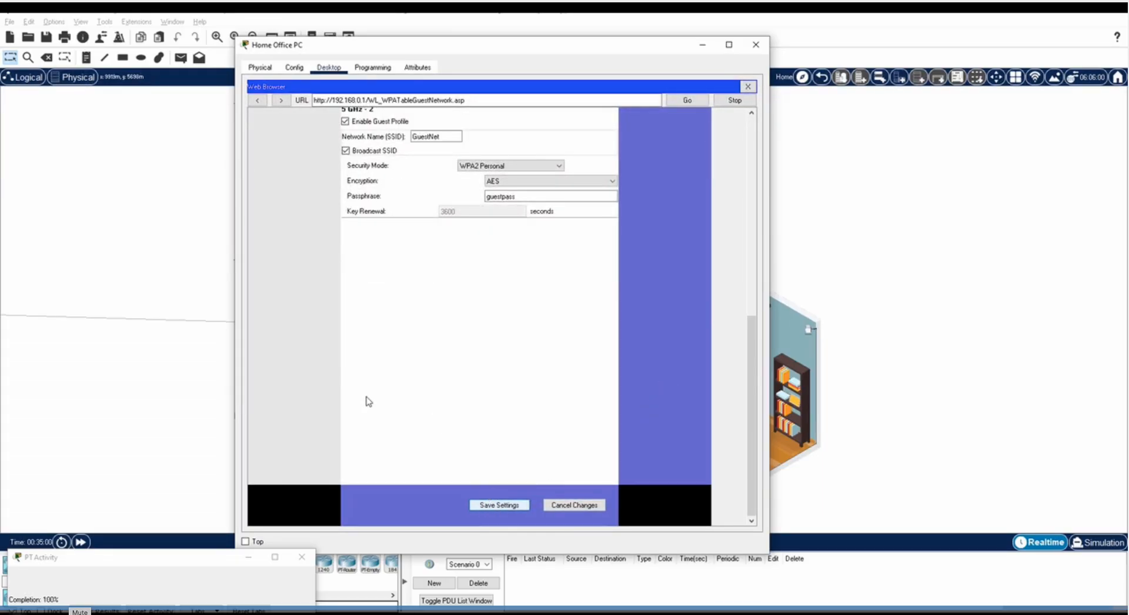